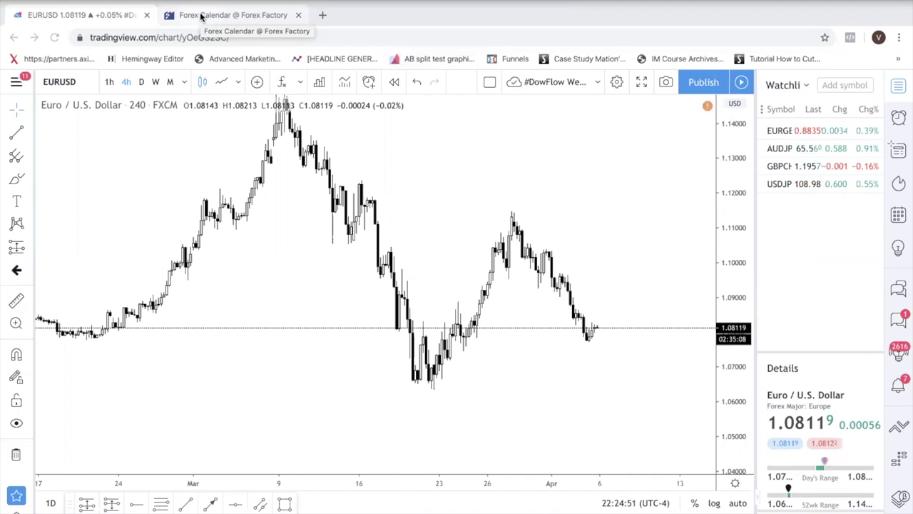
Open the Forex Factory calendar and examine the week's red-flag events, highlighting the ECB Monetary Policy Meeting Accounts.
left_click(202, 16)
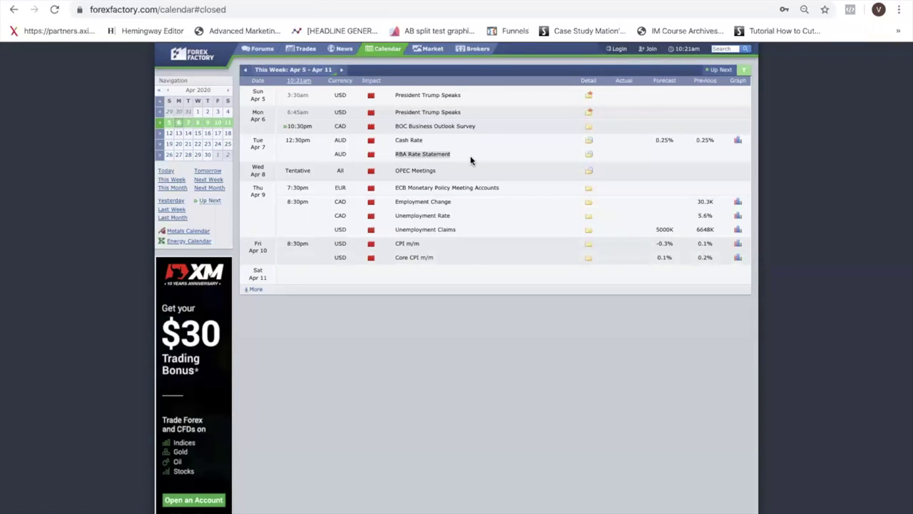
left_click_drag(396, 188, 464, 190)
left_click(464, 190)
left_click_drag(389, 189, 461, 187)
left_click(480, 215)
left_click_drag(323, 202, 364, 227)
left_click(512, 233)
left_click_drag(394, 187, 542, 187)
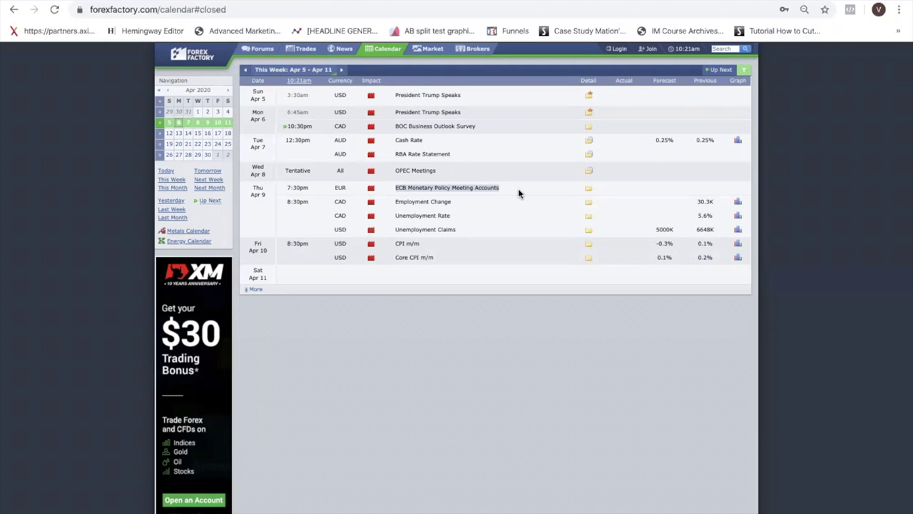
left_click(346, 125)
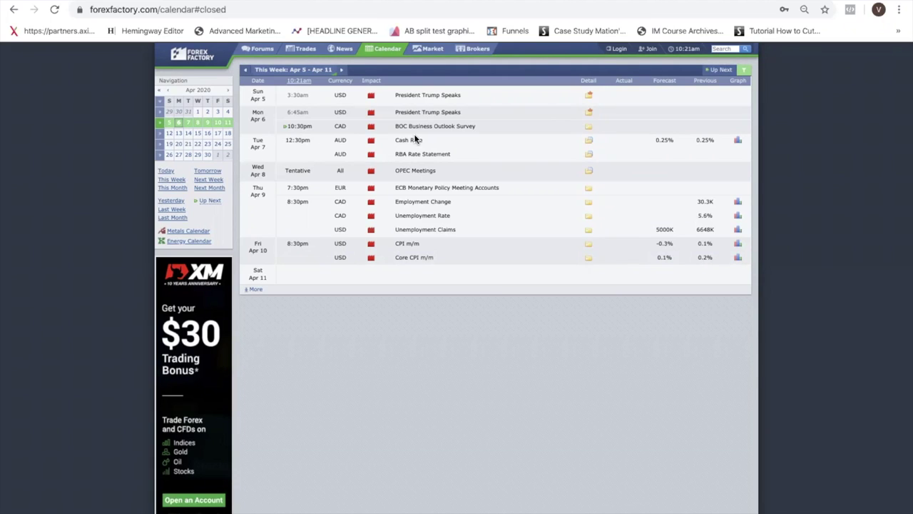
Highlight the AUD Cash Rate and RBA Rate Statement events, and review the Thursday CAD Employment Change entry.
left_click_drag(397, 139, 473, 156)
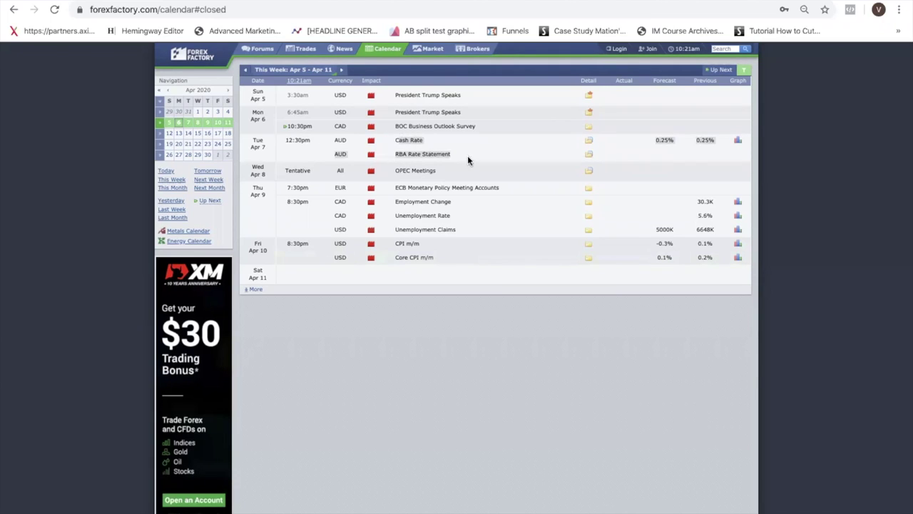
left_click(346, 144)
left_click_drag(394, 136, 460, 154)
left_click(376, 146)
left_click_drag(404, 140, 457, 156)
left_click(457, 157)
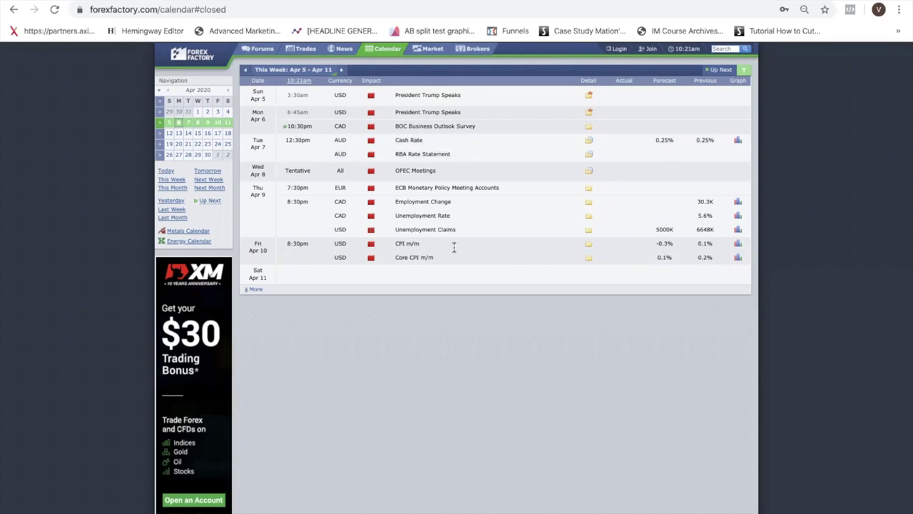
left_click_drag(389, 205, 460, 210)
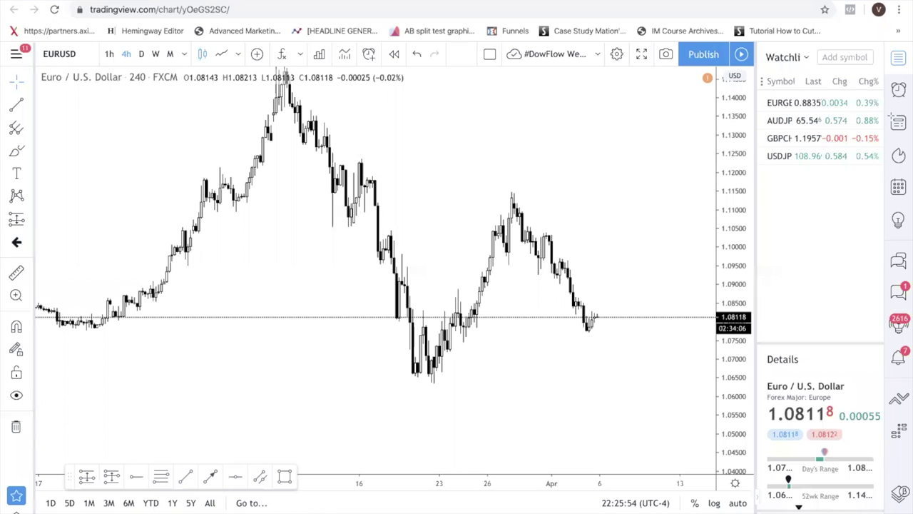
Return to the EURUSD 4-hour chart and mark the successive swing lows and highs of the recent decline with rectangles.
left_click_drag(655, 366, 502, 354)
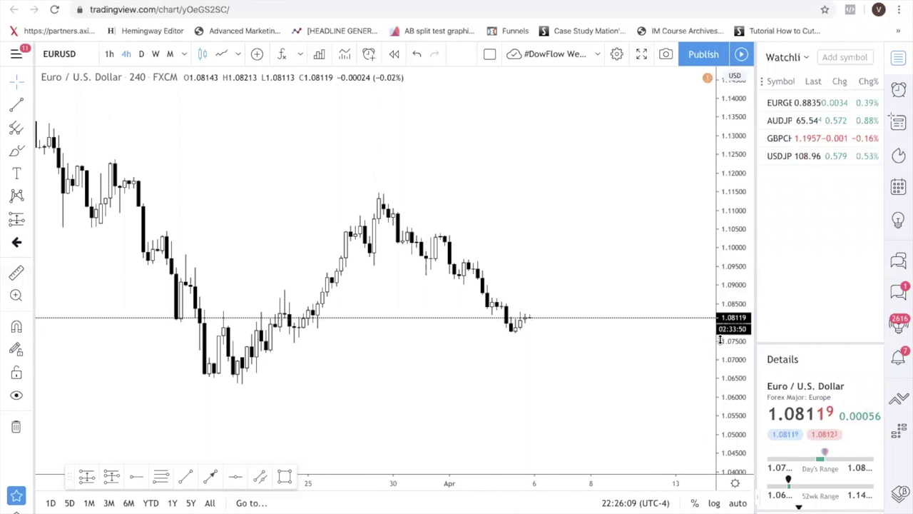
left_click_drag(496, 320, 456, 321)
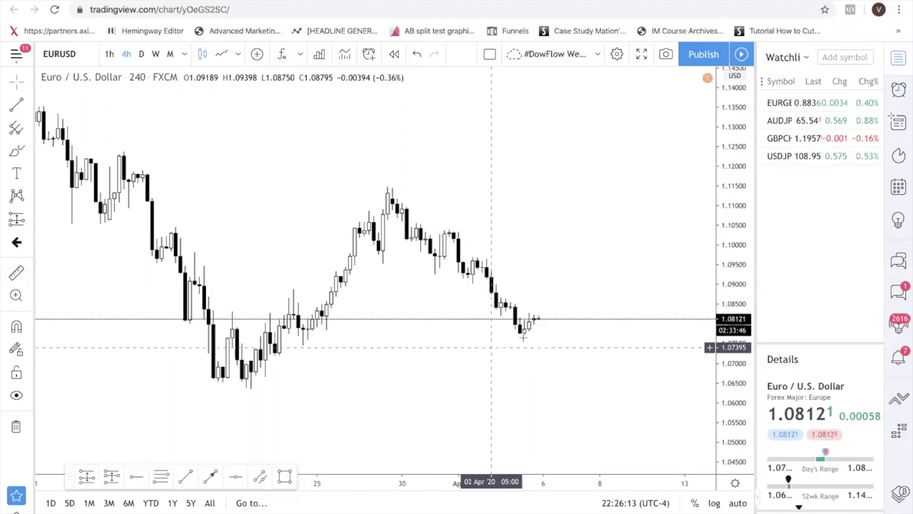
scroll(450, 289, "left", 5)
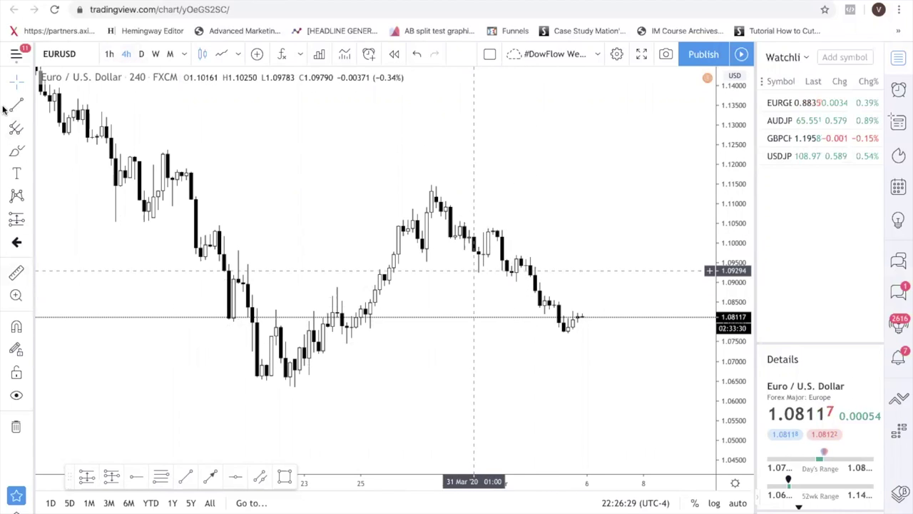
left_click(285, 476)
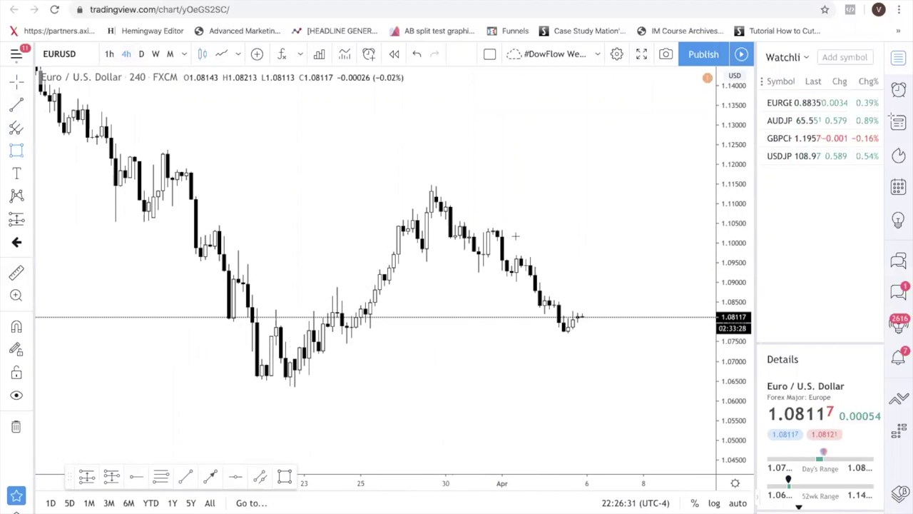
left_click_drag(469, 261, 491, 278)
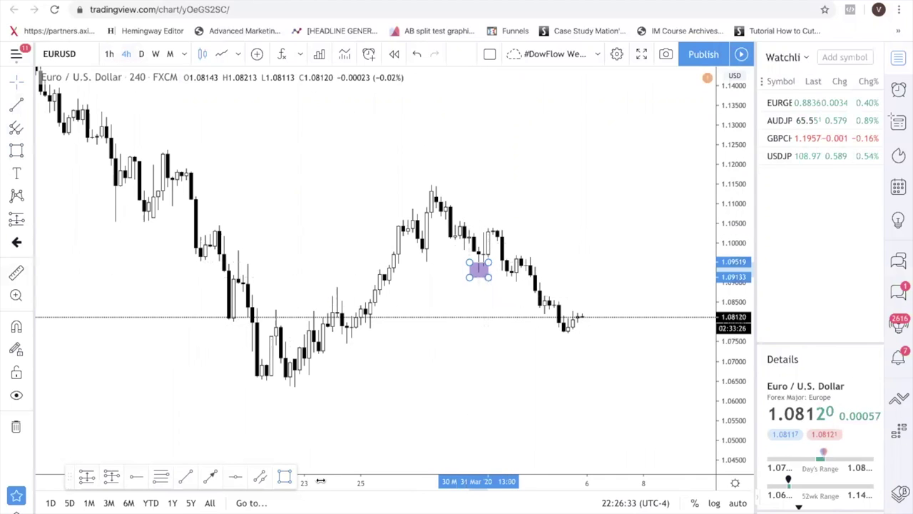
left_click_drag(491, 221, 511, 231)
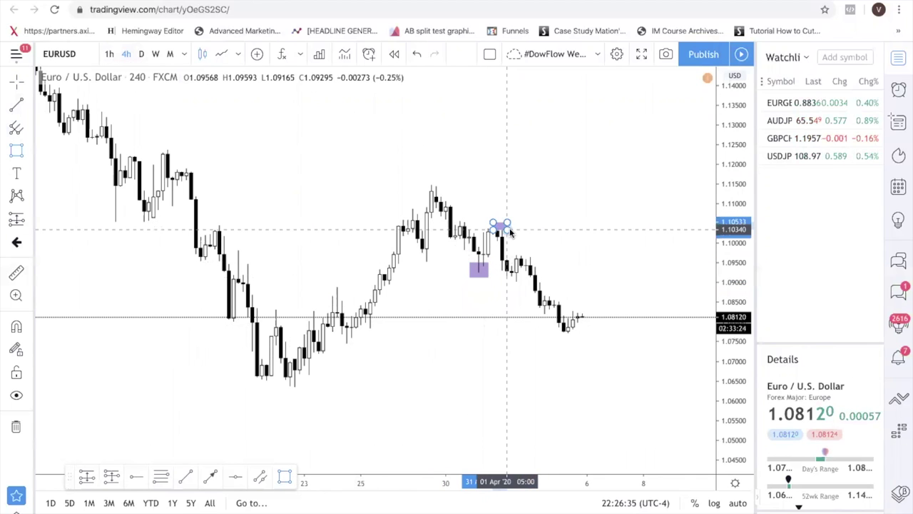
left_click_drag(505, 275, 524, 285)
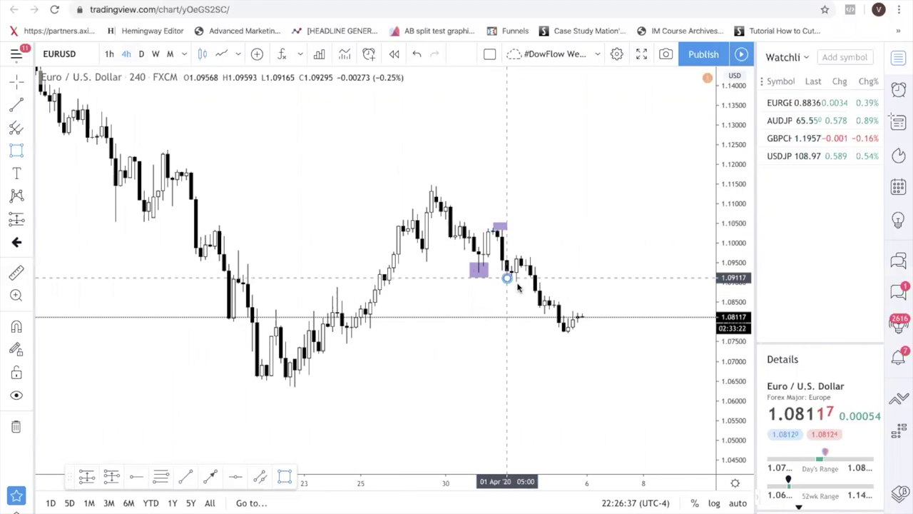
key("alt+shift+r")
left_click_drag(511, 249, 540, 263)
left_click(586, 265)
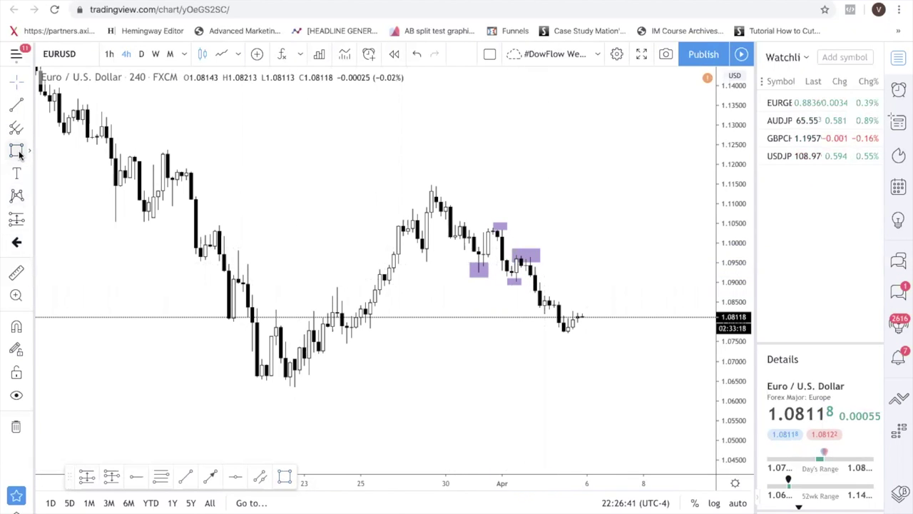
left_click_drag(549, 314, 596, 348)
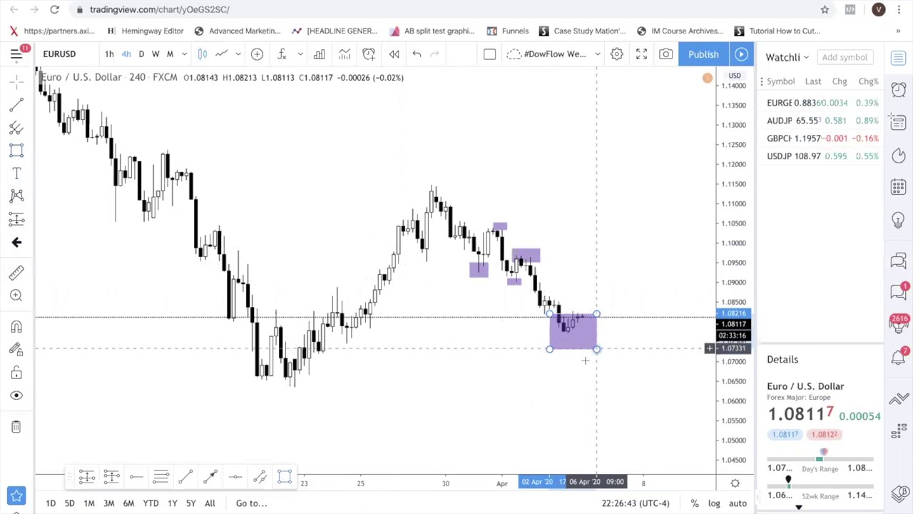
Delete the rectangle at the latest low and remove all remaining drawings from the chart.
key("Delete")
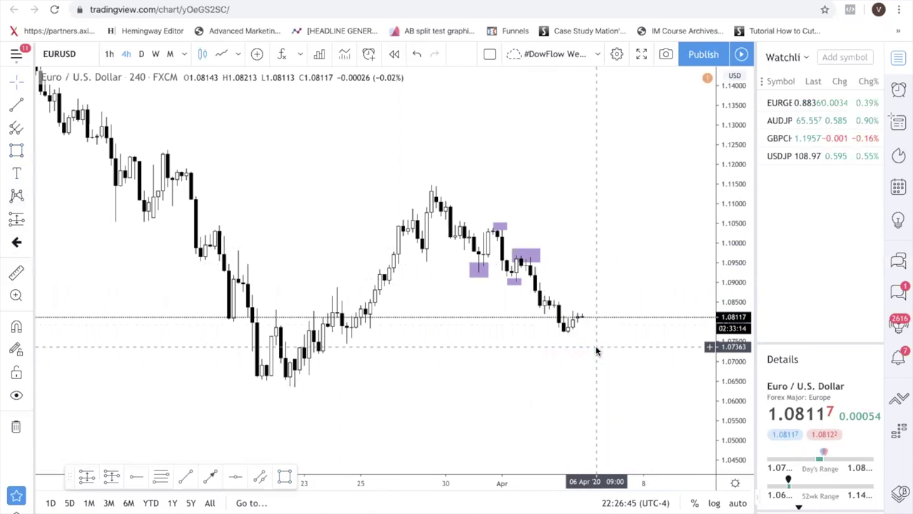
right_click(395, 234)
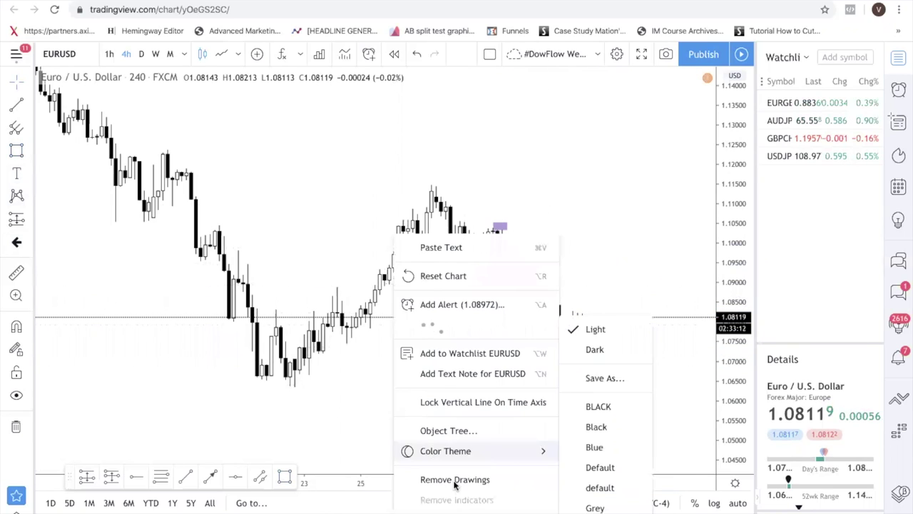
left_click(456, 483)
Draw a rectangle from about 1.08466 to 1.08302 over the 2 April consolidation and place a horizontal line through it at 1.08374.
scroll(516, 398, "up", 3)
left_click_drag(404, 385, 526, 385)
mouse_move(731, 361)
left_mouse_down()
mouse_move(734, 283)
mouse_move(631, 314)
left_mouse_up()
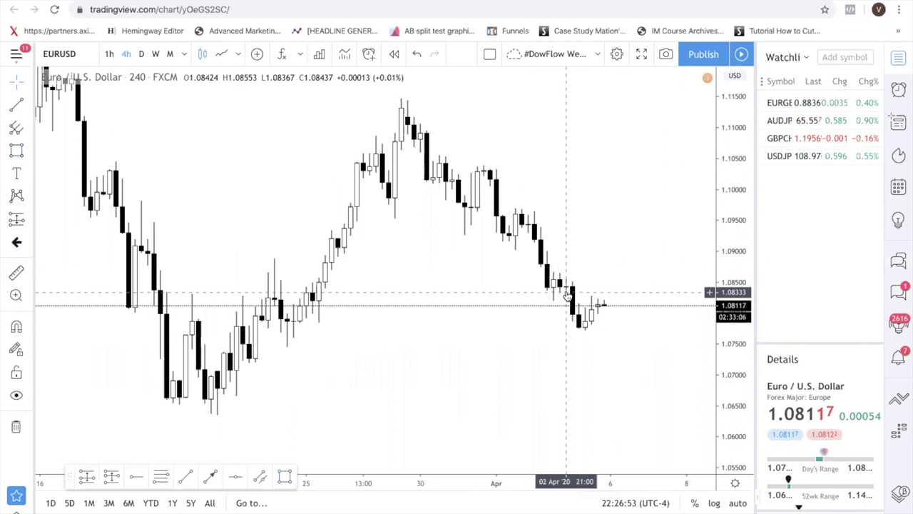
left_click(16, 150)
left_click(547, 284)
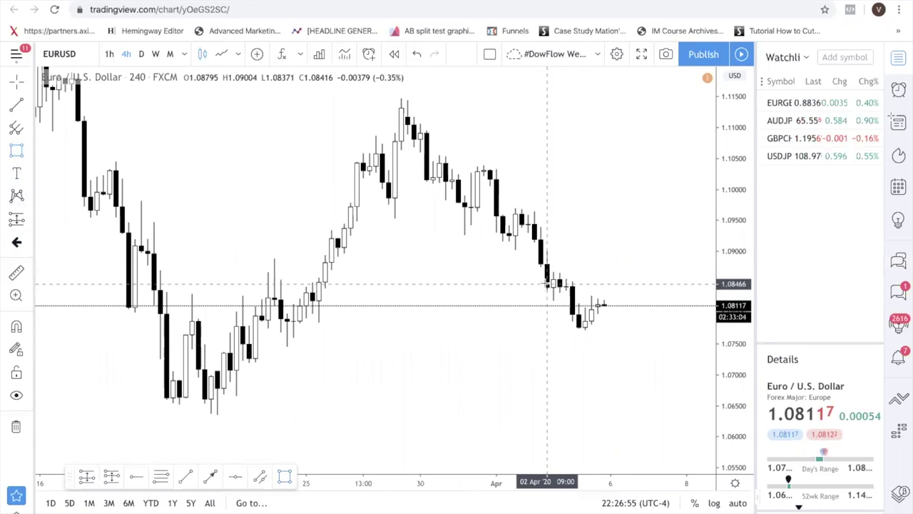
left_click(630, 294)
left_click(648, 293)
left_click(585, 323)
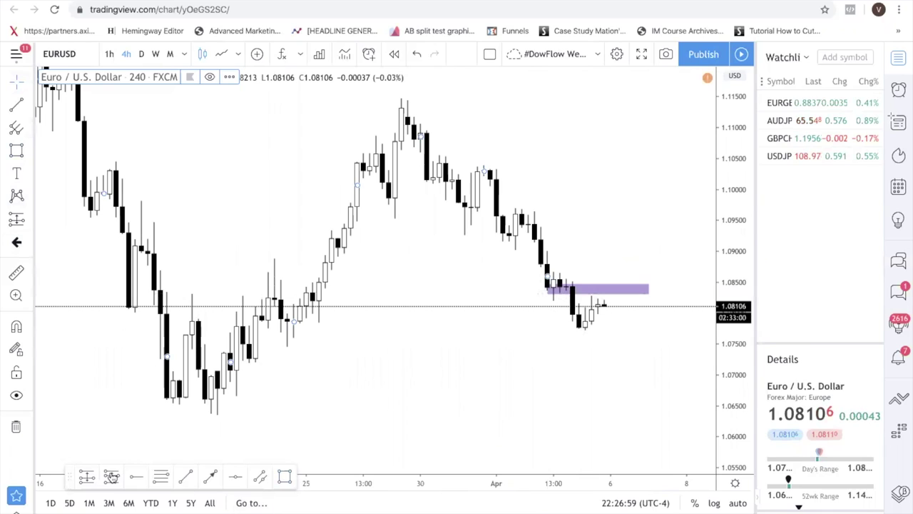
left_click(236, 477)
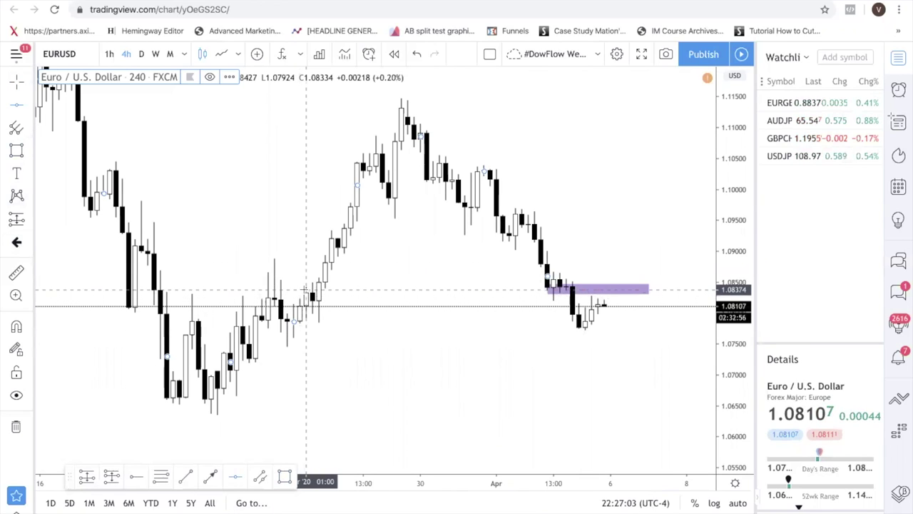
left_click(307, 290)
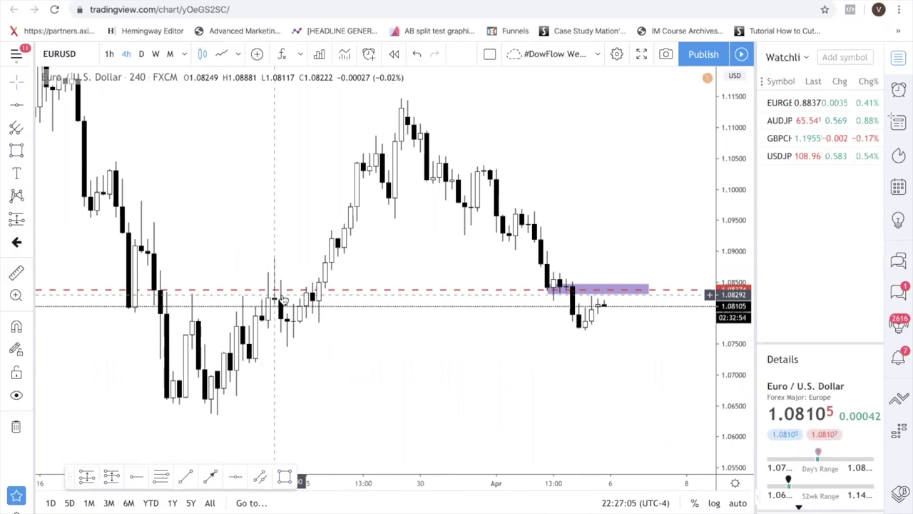
Draw a wide rectangle from about 1.08354 to 1.08107 across the earlier price action, and delete it.
left_click(16, 150)
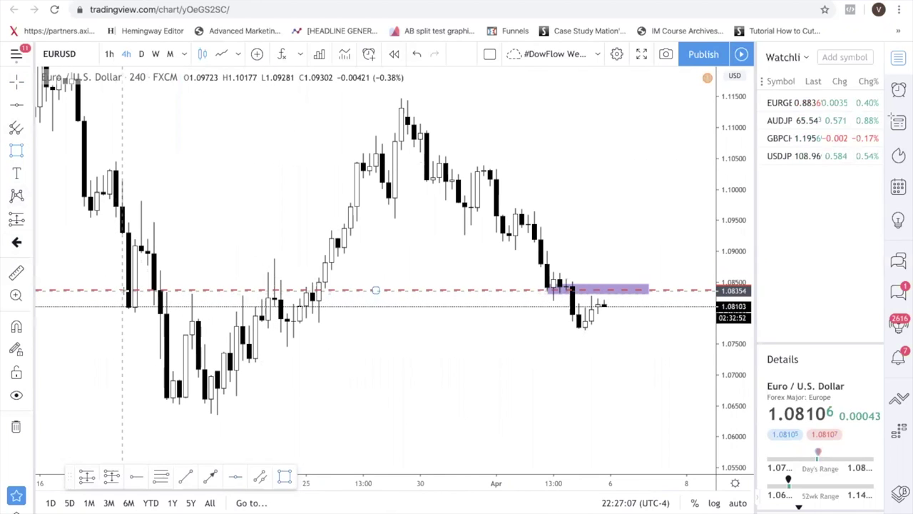
left_click(122, 290)
left_click(673, 306)
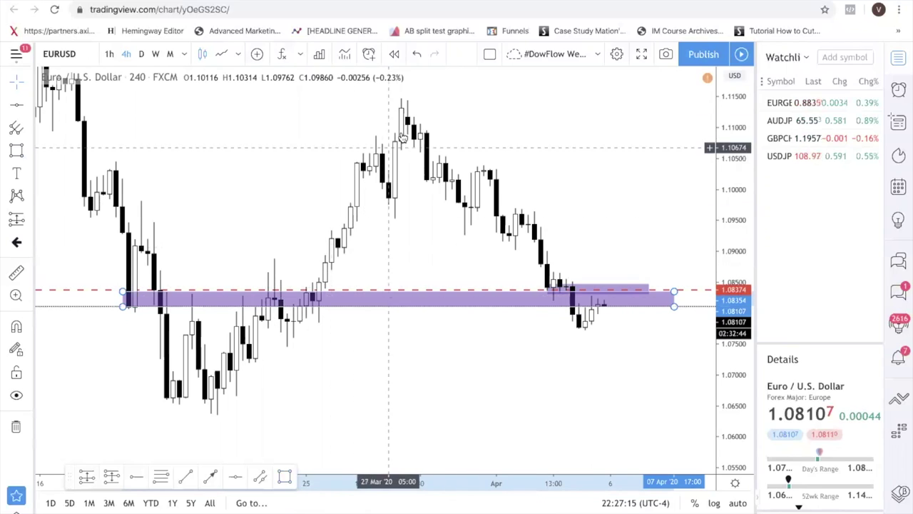
left_click(674, 307)
key("Delete")
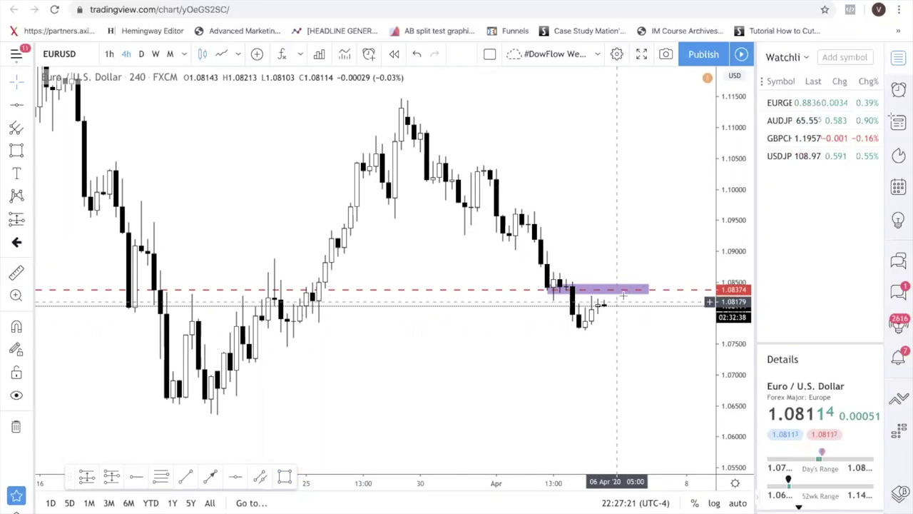
left_click(560, 291)
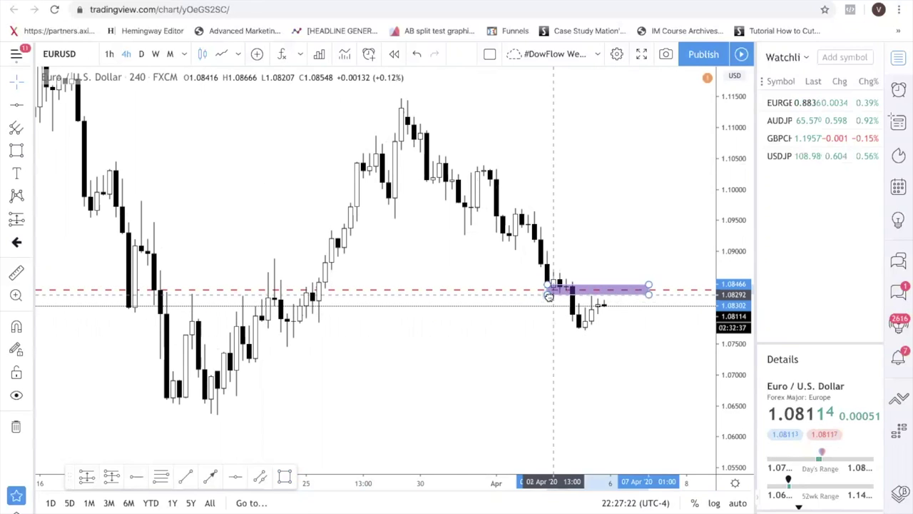
left_click(588, 233)
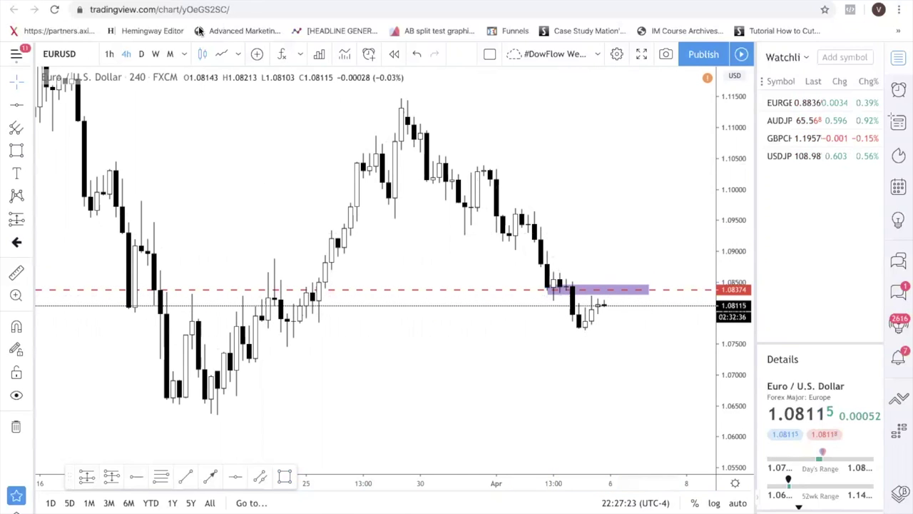
Switch to a line chart, move the horizontal line to about 1.08343 and add a second one at about 1.08395.
left_click(221, 56)
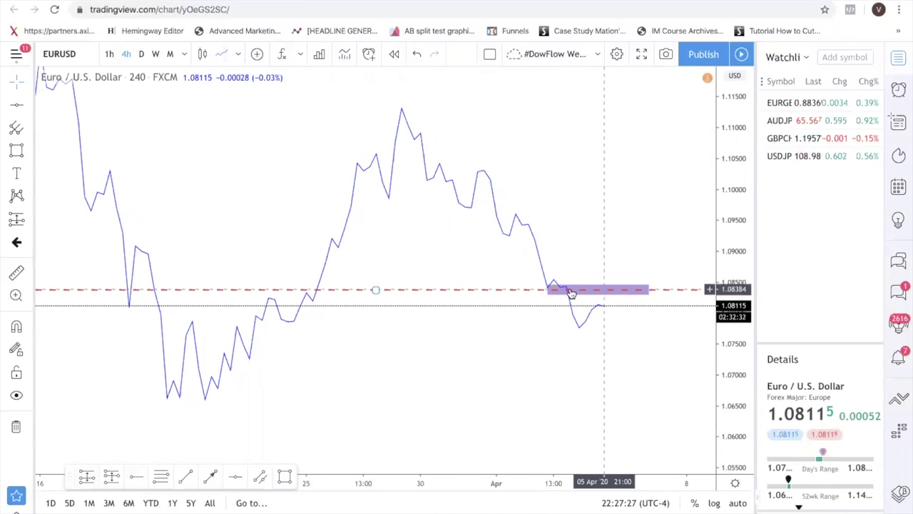
left_click_drag(534, 290, 604, 289)
left_click(529, 288)
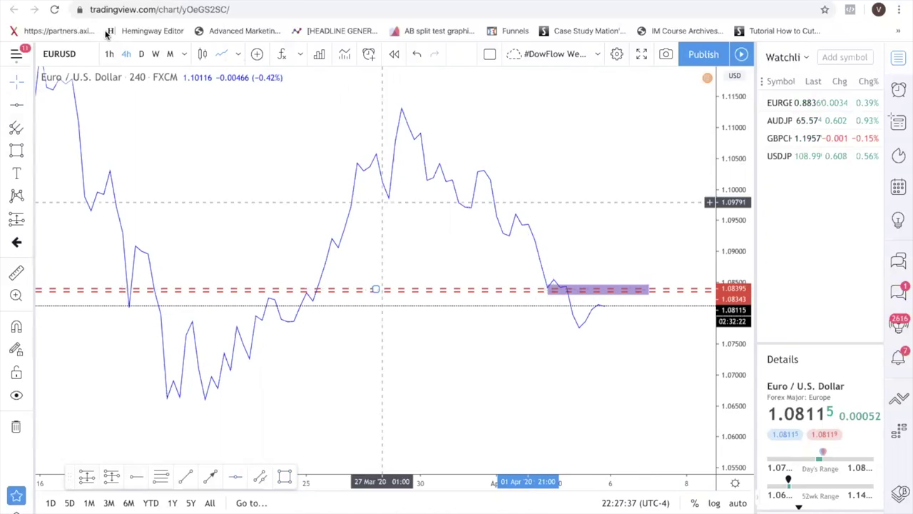
Switch back to candles and place horizontal lines at the earlier lows, at about 1.07471 and 1.06631.
left_click(203, 53)
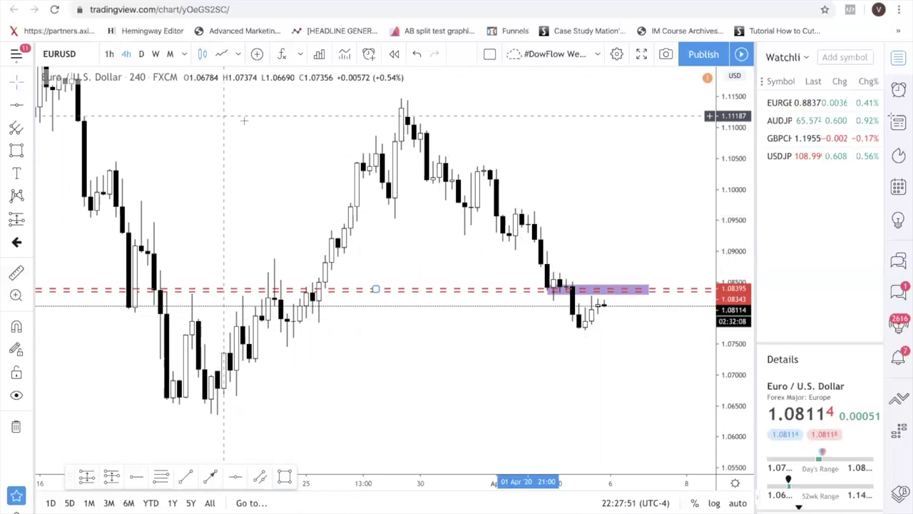
scroll(663, 312, "down", 3)
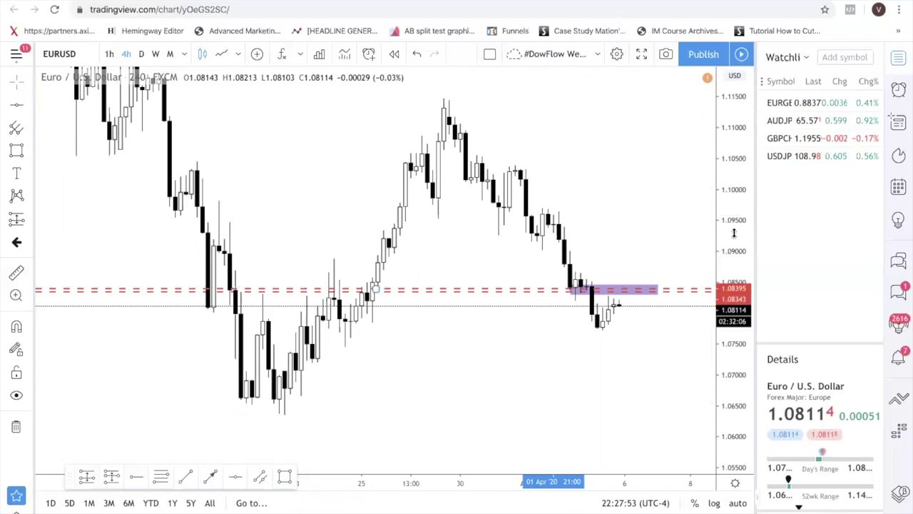
left_click_drag(734, 232, 734, 265)
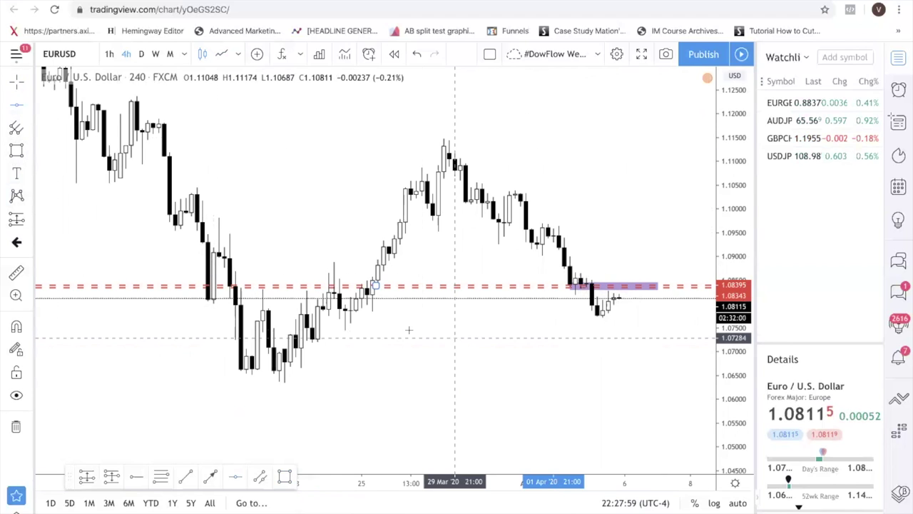
left_click(346, 329)
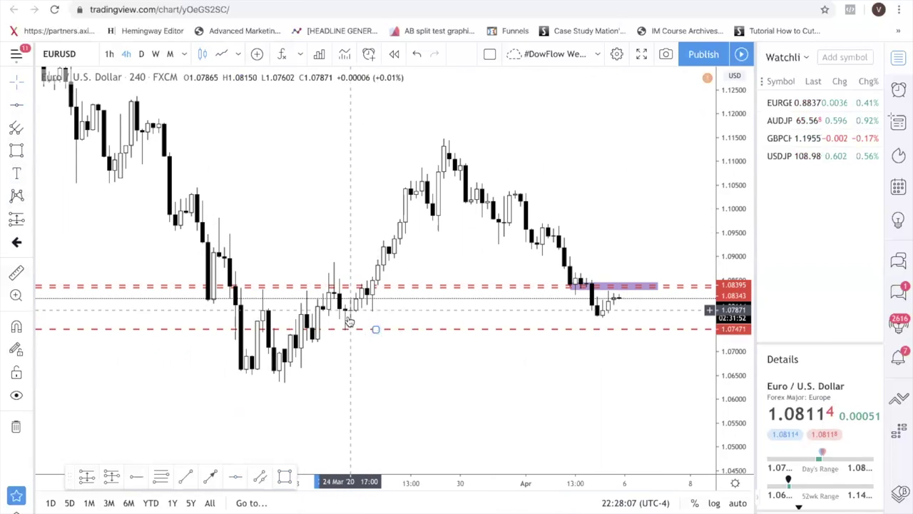
left_click(326, 369)
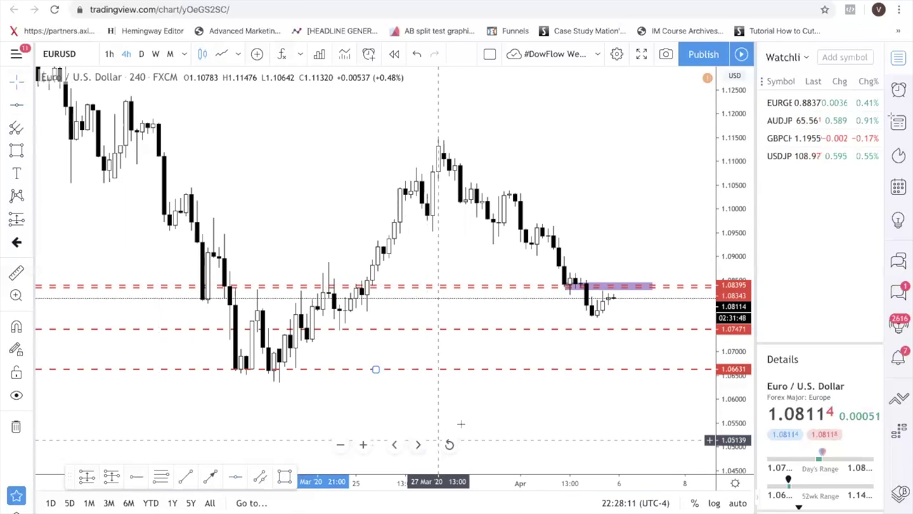
Place a short position at the latest candle with entry at about 1.08310, stop at 1.08790 and target at 1.06878.
left_click(30, 218)
left_click(57, 241)
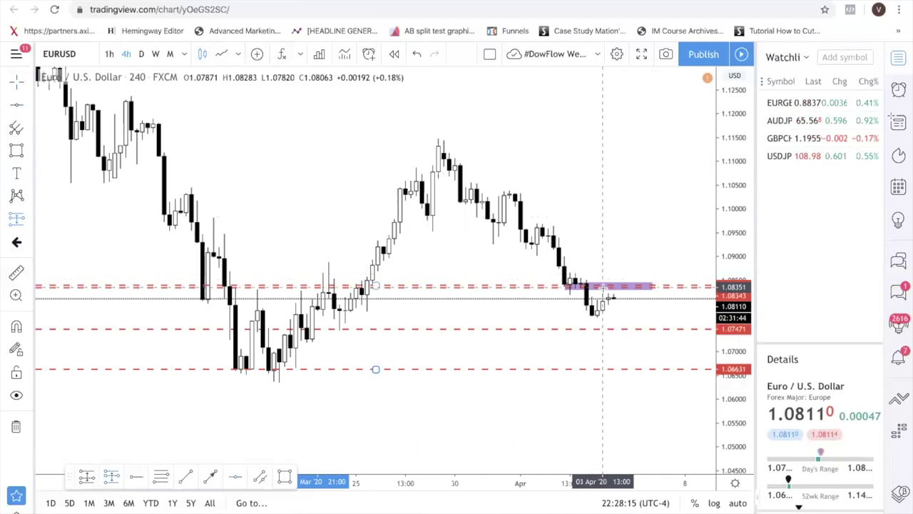
left_click(627, 277)
left_click_drag(617, 229, 614, 268)
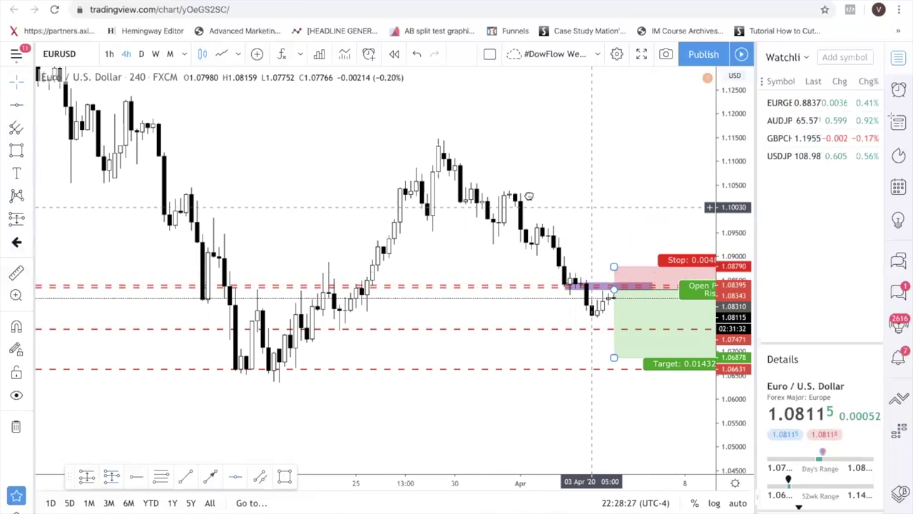
left_click_drag(479, 163, 421, 151)
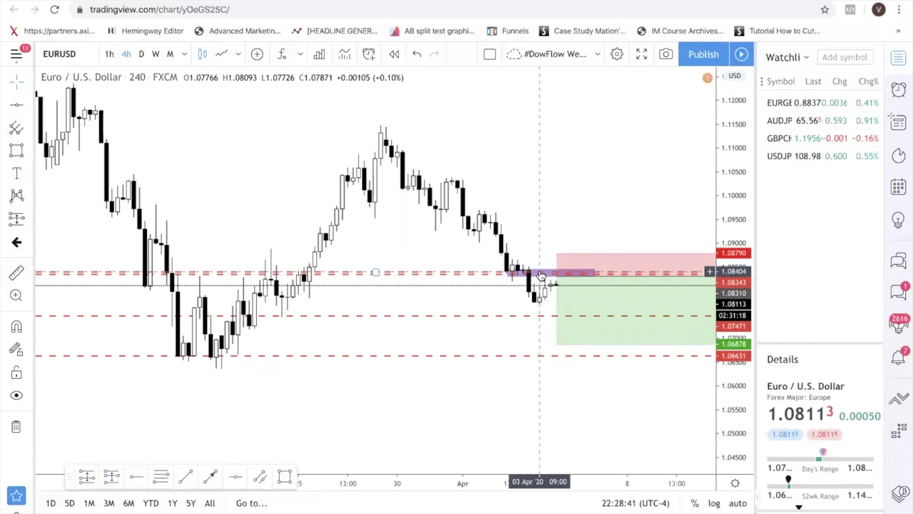
Raise the short position's target to about 1.07524, and delete the position.
left_click(539, 277)
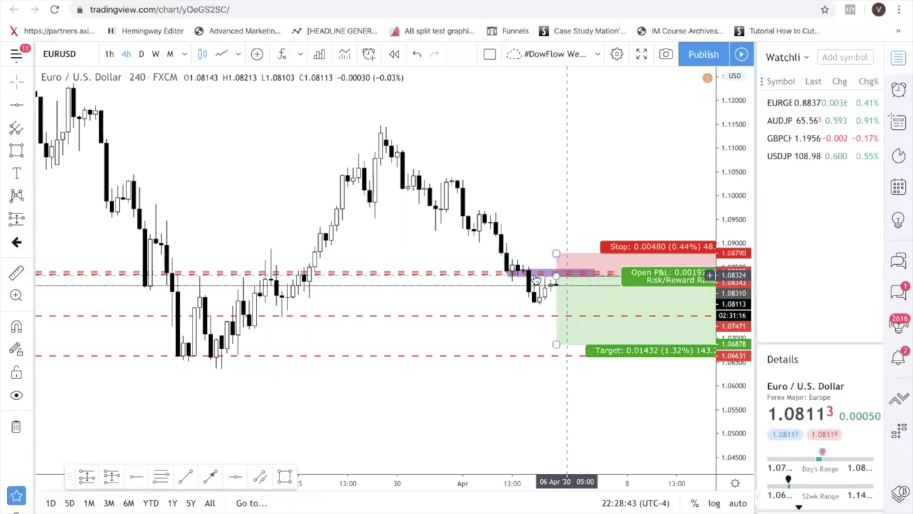
left_click_drag(556, 344, 557, 313)
left_click_drag(495, 334, 401, 323)
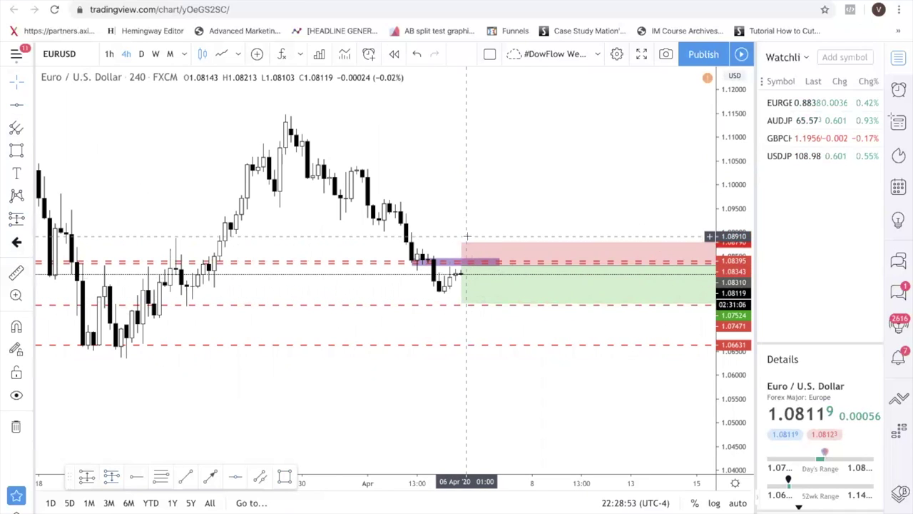
key("Delete")
Switch the chart's symbol to AUDUSD.
scroll(463, 244, "down", 4)
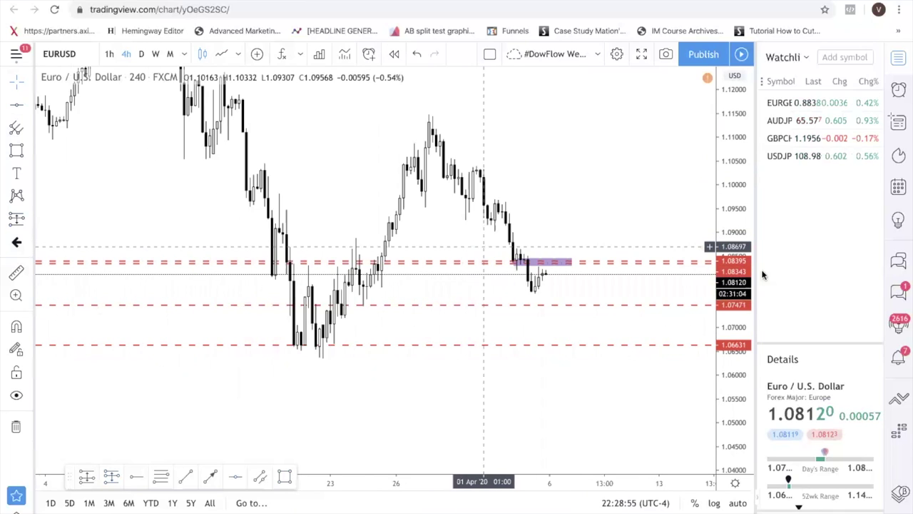
double_click(734, 297)
left_click_drag(735, 289, 730, 316)
scroll(640, 306, "right", 1)
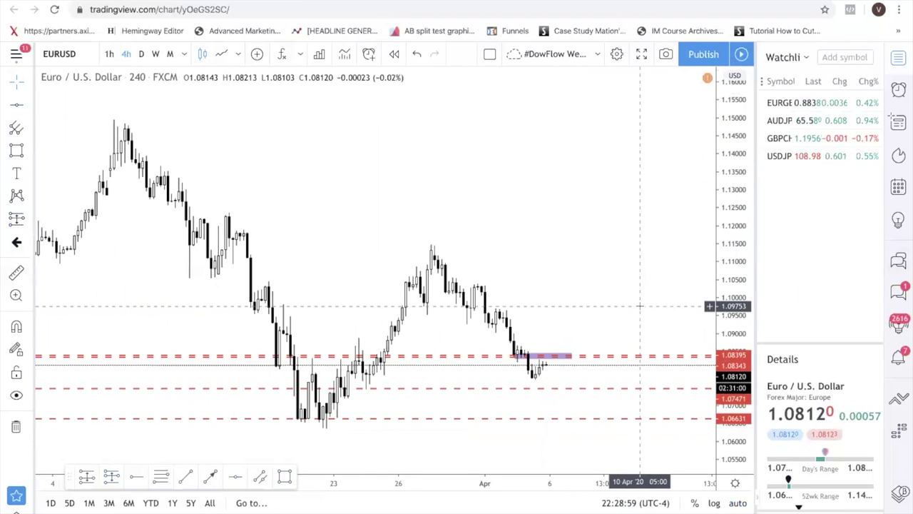
type("AUDUSD")
key("Return")
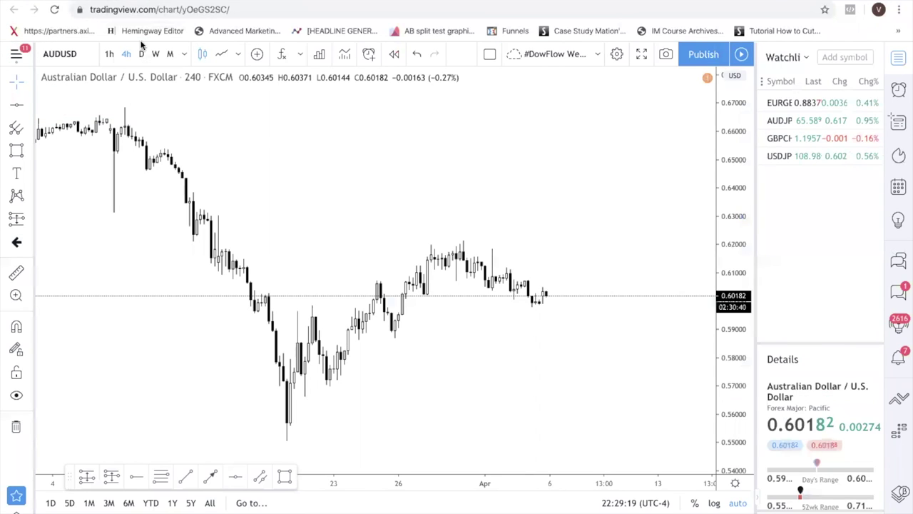
Set the AUDUSD chart to the 1-hour timeframe and bring the price action since late March into view.
scroll(544, 367, "up", 4)
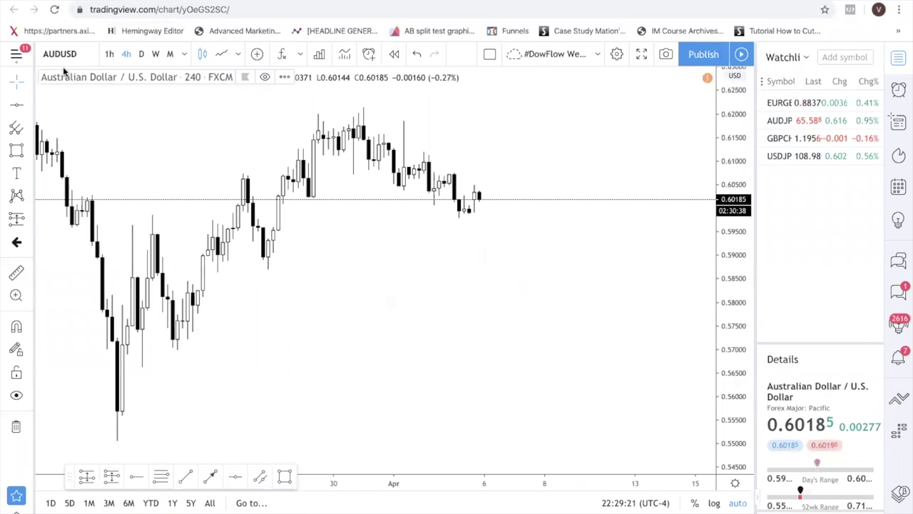
scroll(577, 249, "down", 3)
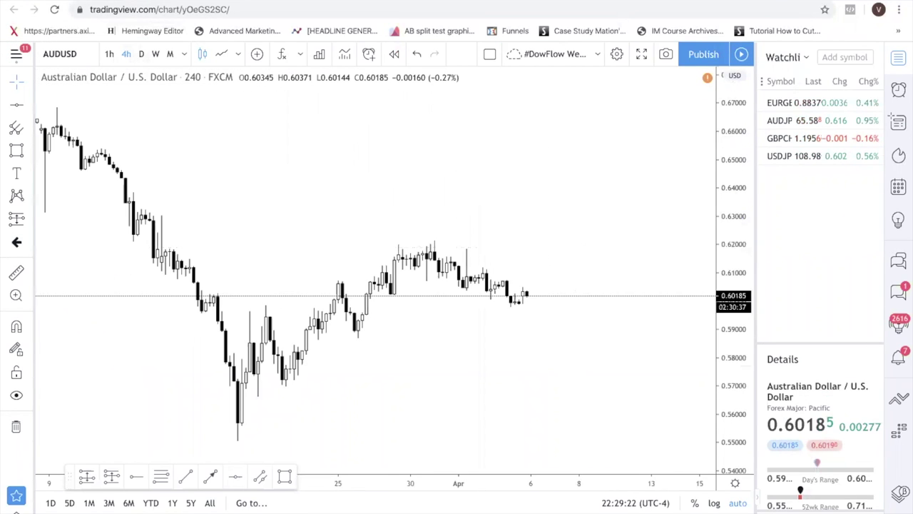
left_click(109, 54)
scroll(485, 255, "down", 3)
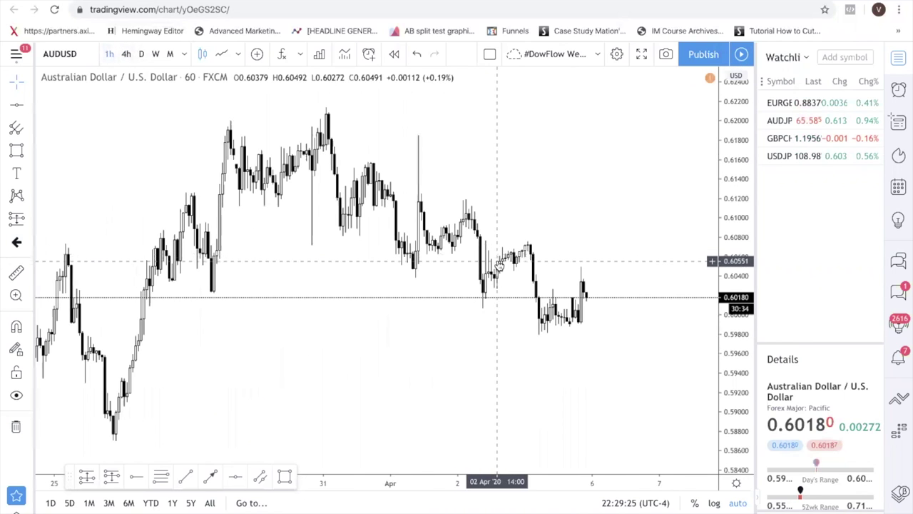
scroll(494, 258, "down", 1)
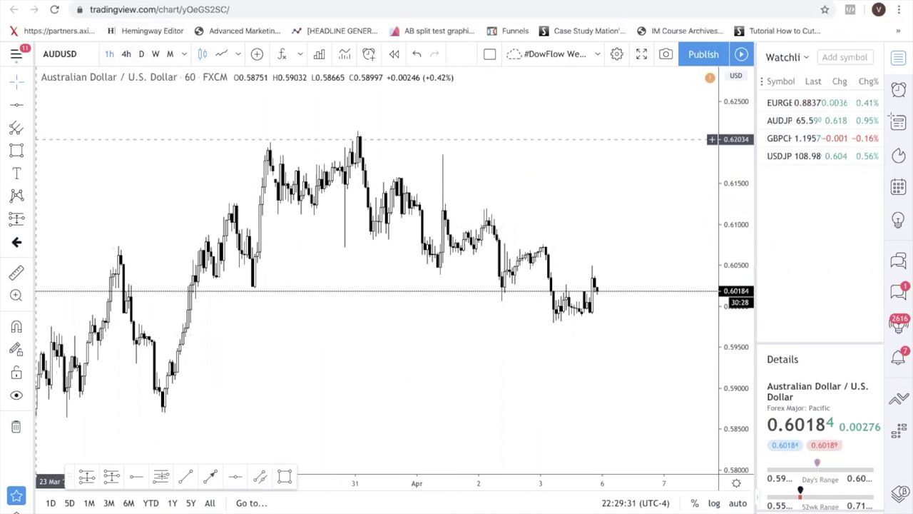
Draw a Fibonacci retracement from the 1 April high at about 0.61833 to the 2 April drop at about 0.60392.
left_click(160, 480)
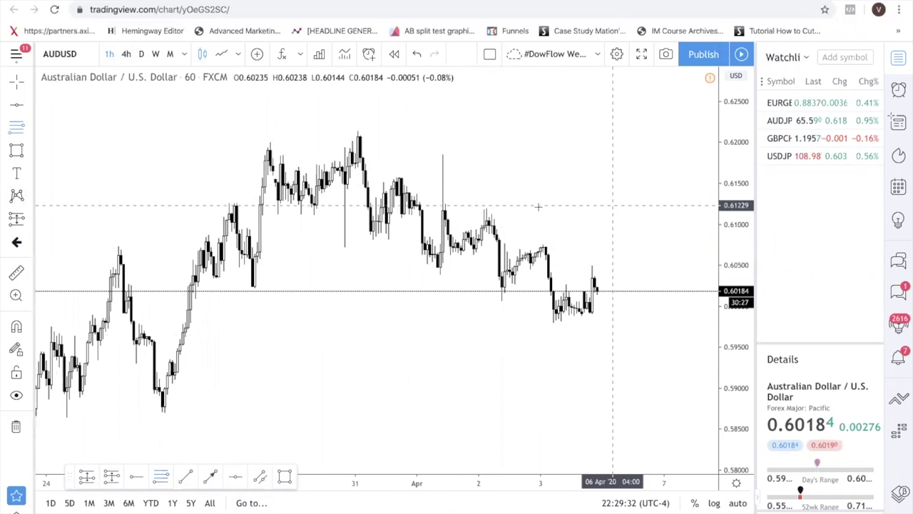
left_click(443, 154)
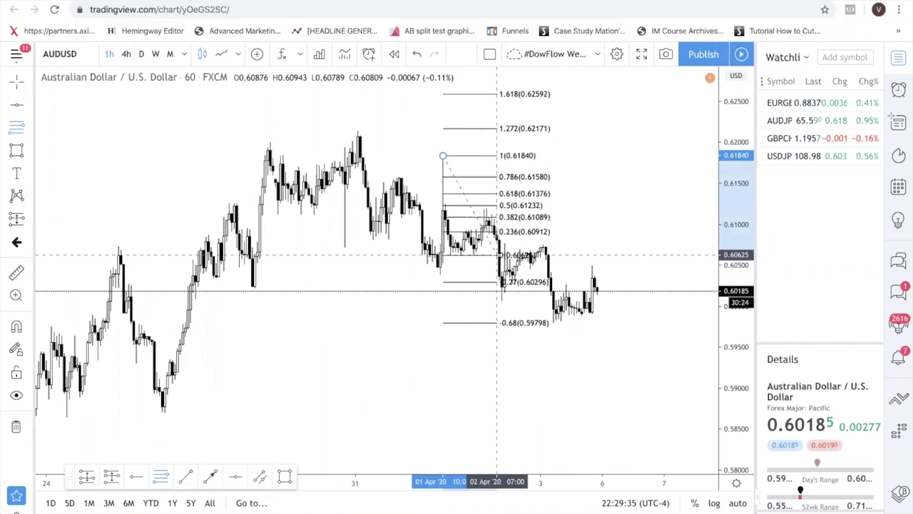
left_click(500, 274)
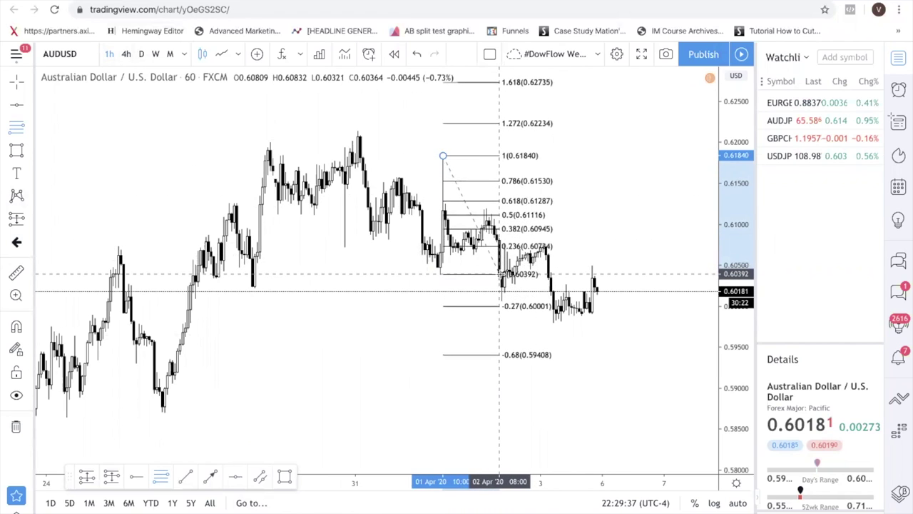
left_click_drag(443, 155, 443, 157)
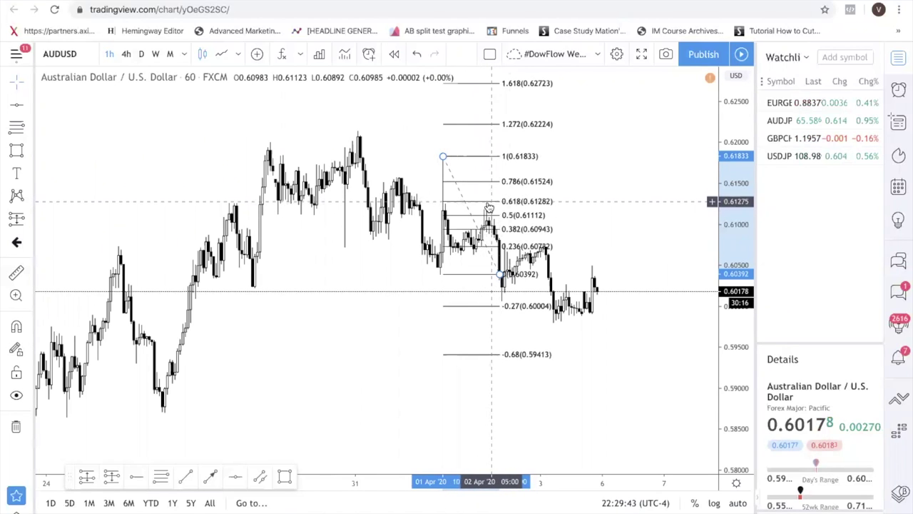
Refit the Fibonacci retracement to the 2 April swing, about 0.61198 to 0.60059, and to the 3 April swing, about 0.60756 to 0.59796.
left_click_drag(469, 209, 576, 365)
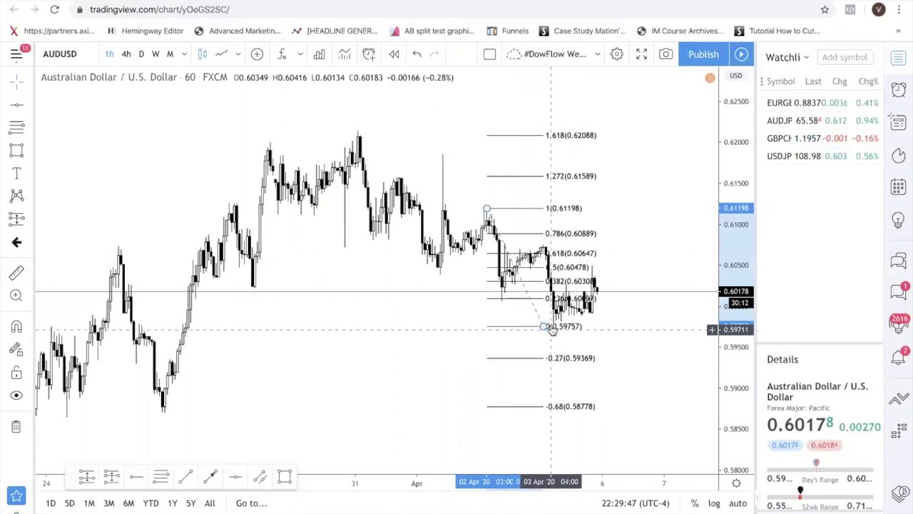
left_click_drag(544, 326, 543, 278)
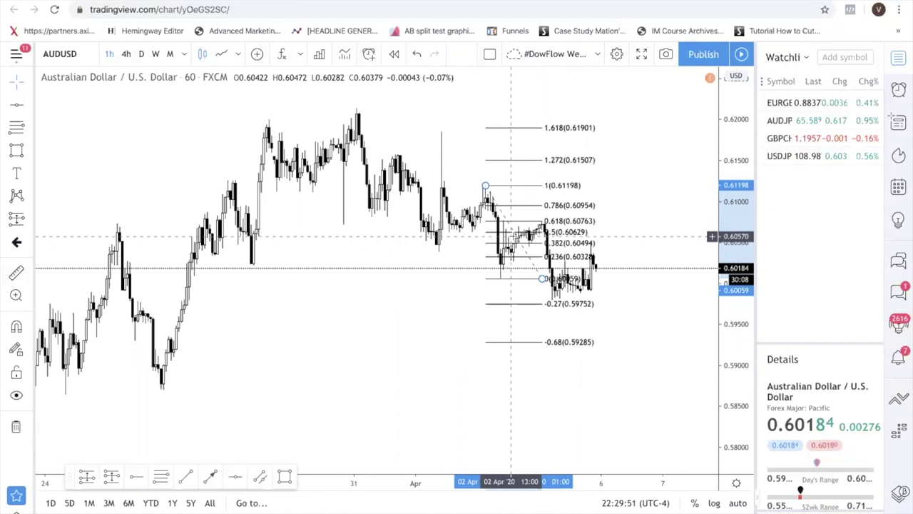
left_click_drag(518, 241, 598, 300)
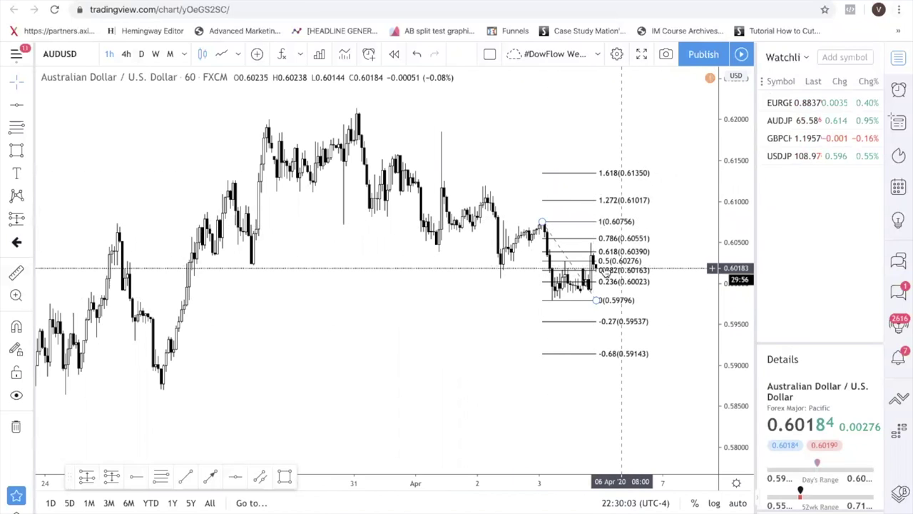
Draw a descending trend line from the 2 April high at about 0.61198 through the 3 April high, extending past the latest candle.
left_click(17, 104)
left_click(486, 186)
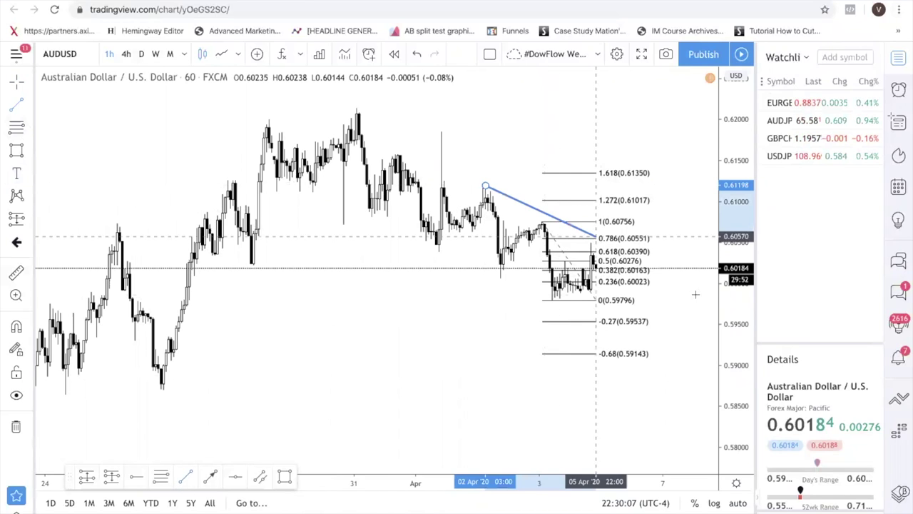
left_click(715, 327)
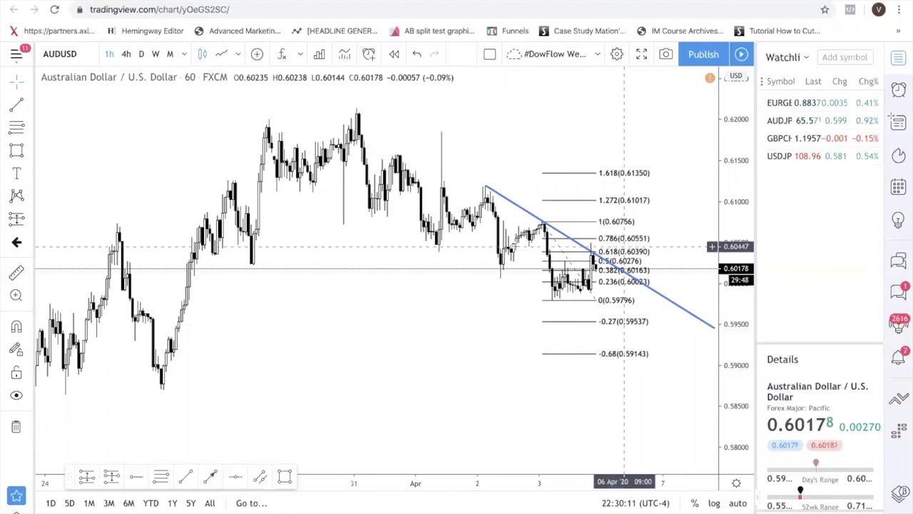
Switch to a line chart, place a horizontal line at about 0.60454, and return to candles.
left_click(221, 55)
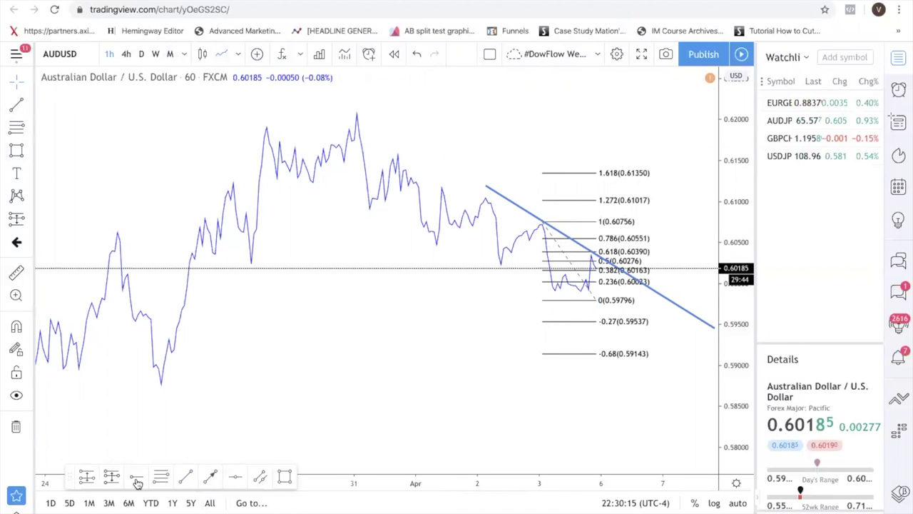
left_click(232, 478)
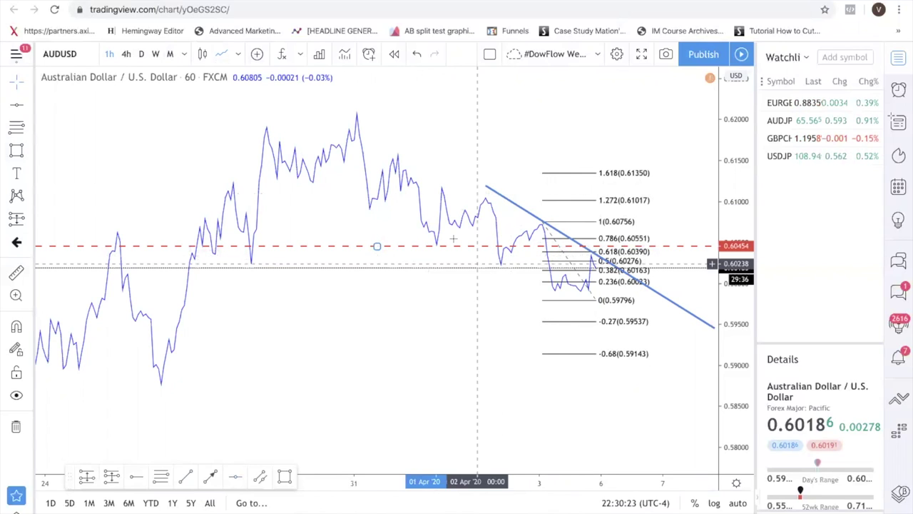
left_click(202, 55)
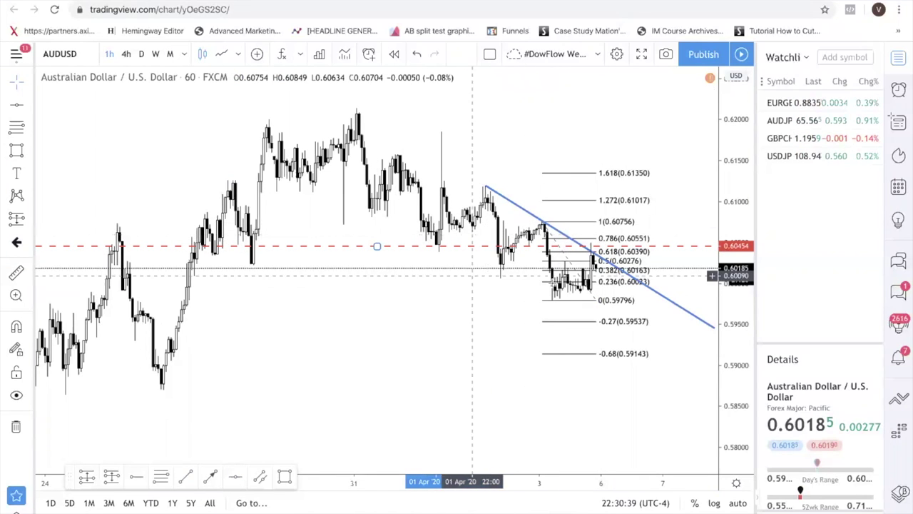
Place a horizontal line at about 0.60013 and delete the Fibonacci retracement.
left_click_drag(421, 313, 447, 312)
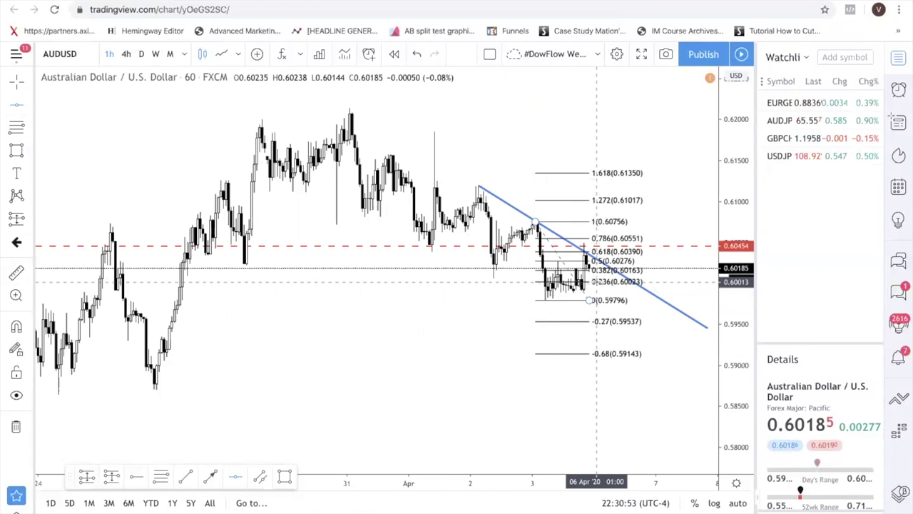
left_click(596, 282)
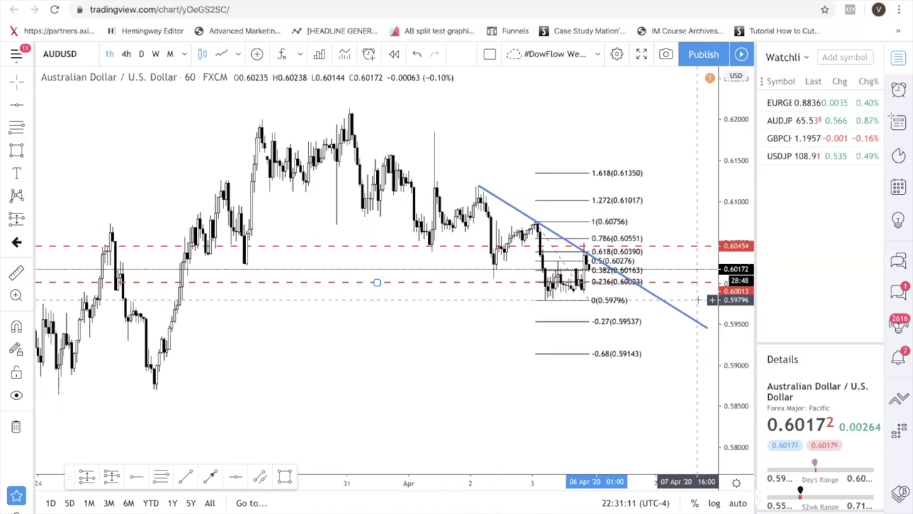
left_click(589, 297)
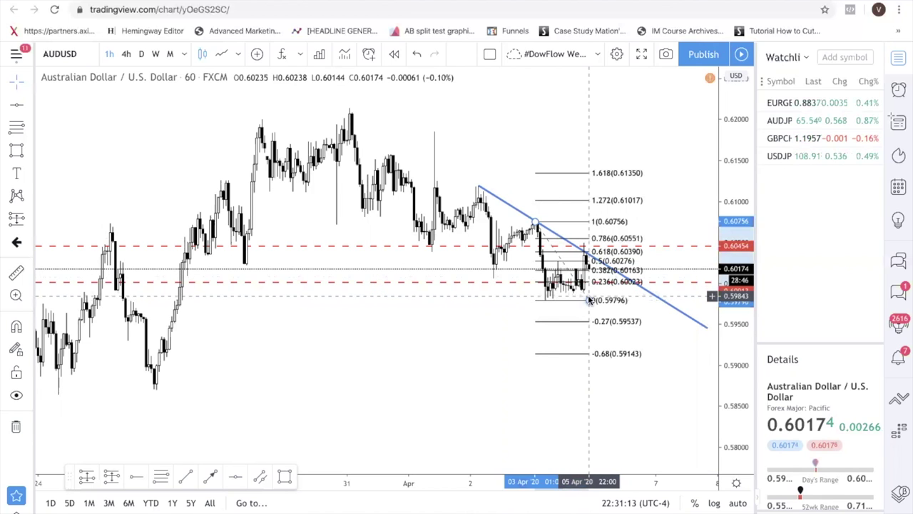
key("Delete")
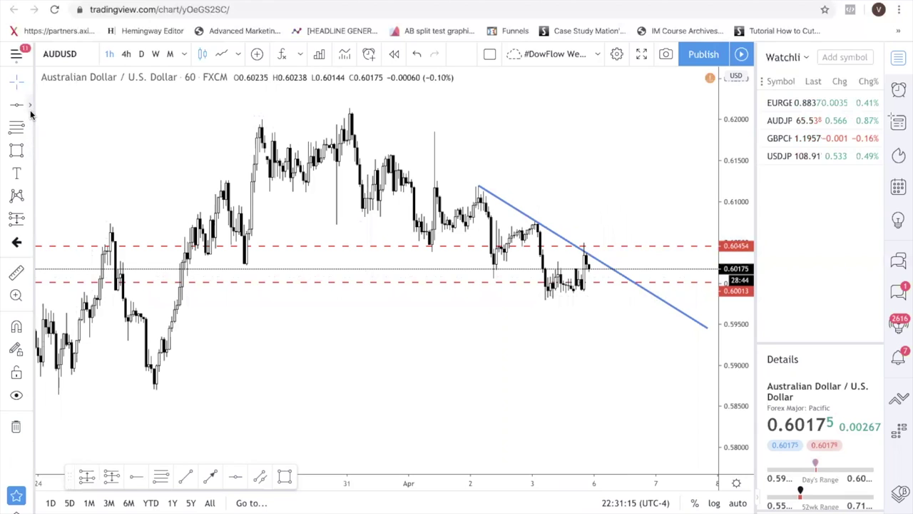
Sketch a projected price path with trend lines from about 0.60176 down to 0.59409 and back up to about 0.59997.
left_click(30, 107)
key("alt+t")
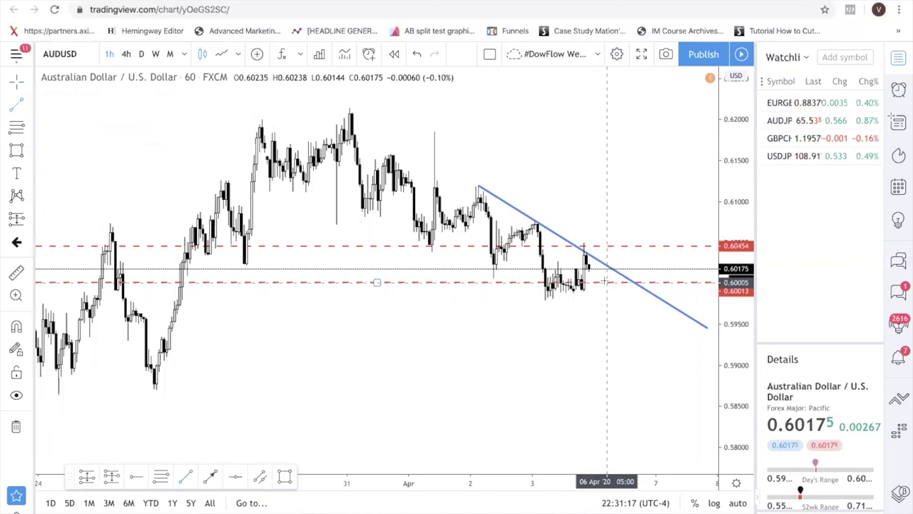
left_click(594, 269)
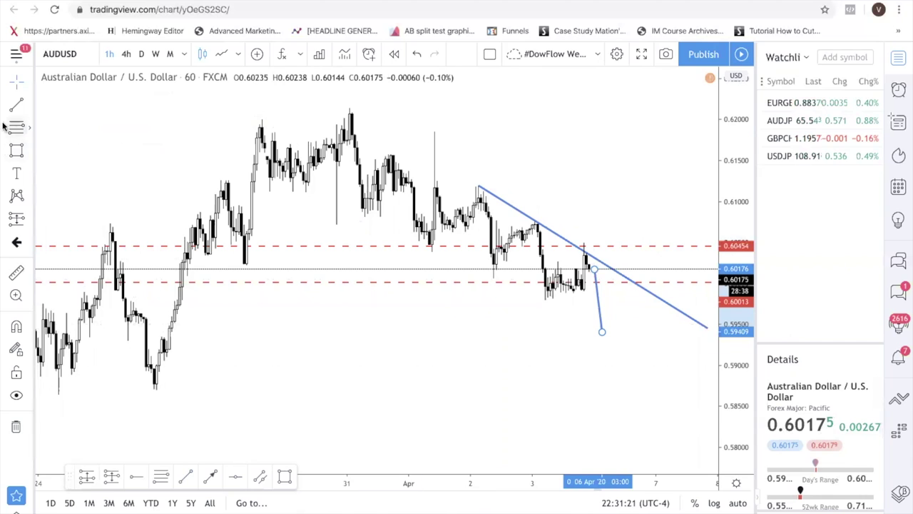
key("alt+t")
left_click(602, 332)
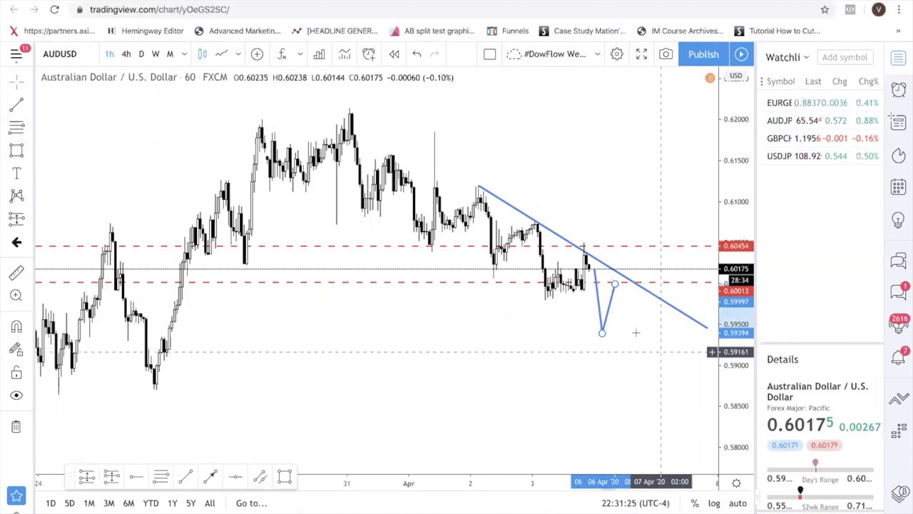
Delete the two short trend lines of the projected price path.
left_click_drag(615, 285, 595, 278)
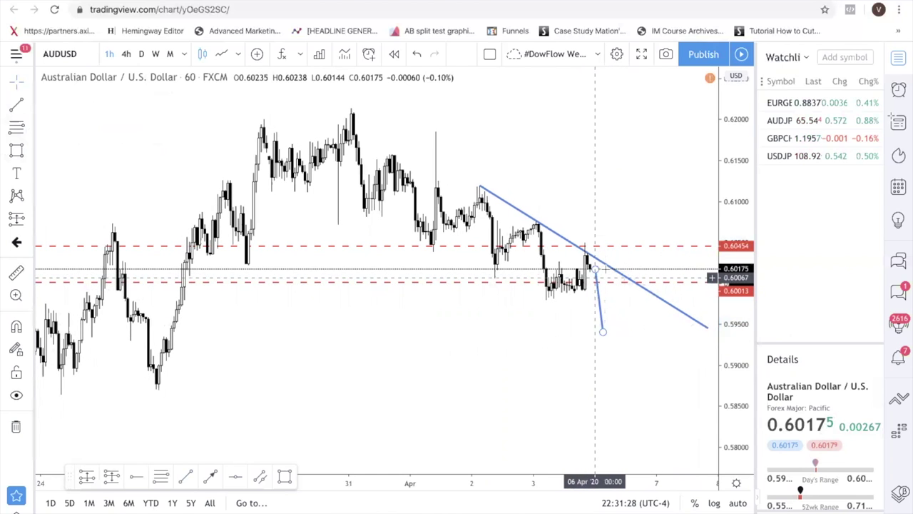
scroll(597, 271, "up", 1)
left_click(597, 273)
key("BackSpace")
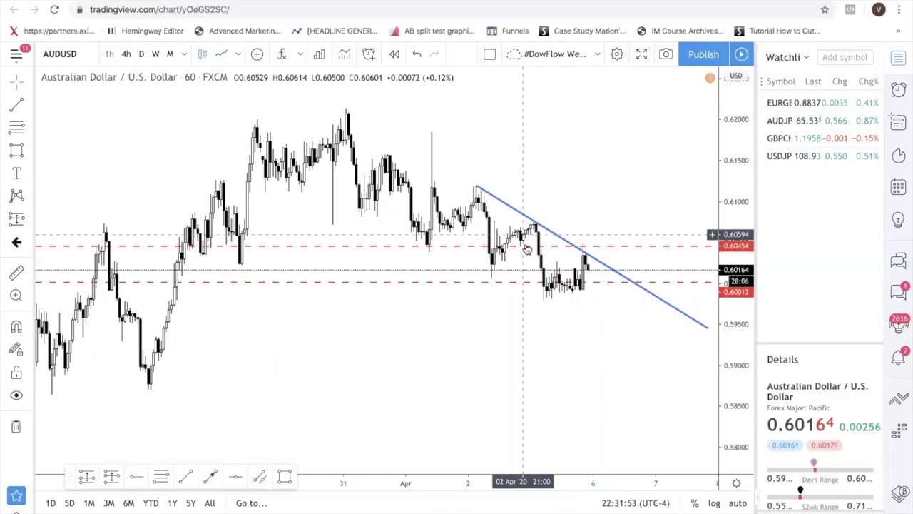
Check the week's Forex Factory calendar, then return to TradingView and load the USDCAD chart.
left_click(193, 1)
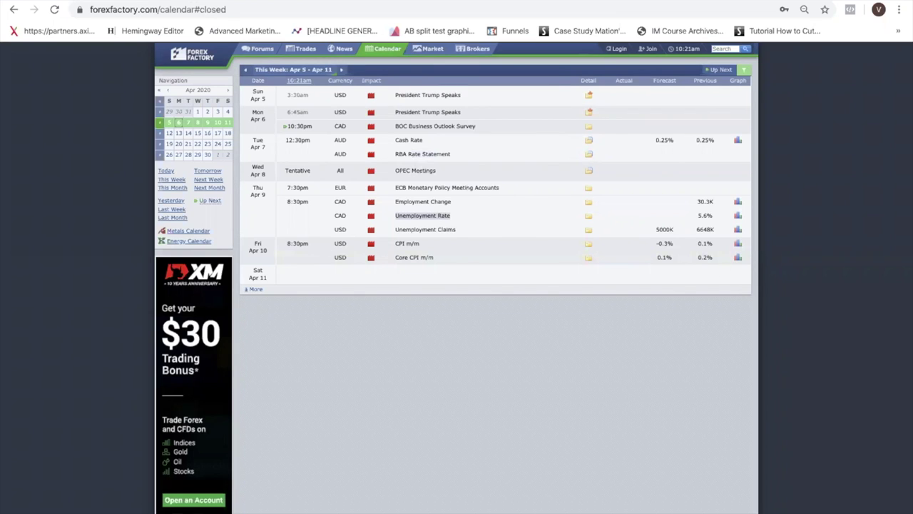
key("ctrl+Tab")
type("USD")
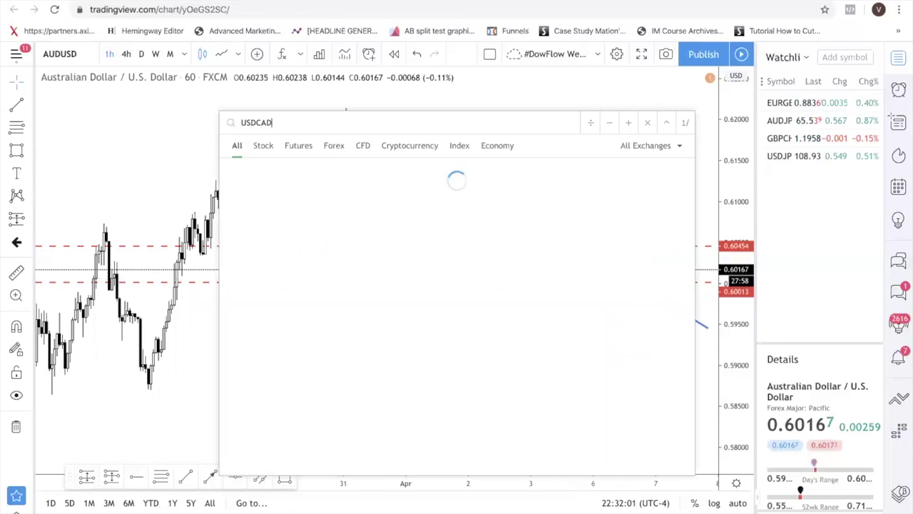
type("CAD")
key("Return")
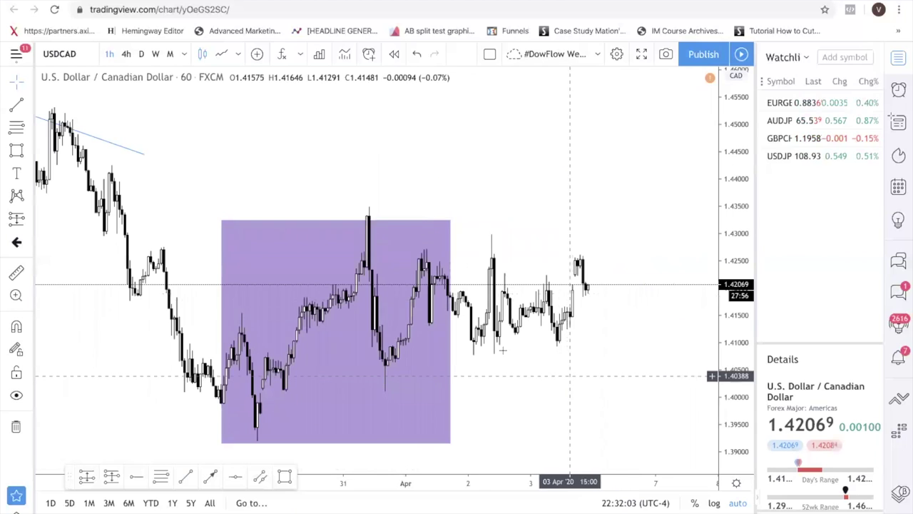
Delete the purple rectangle on the 1-hour chart and clear all remaining drawings on the 4-hour chart.
left_click(449, 222)
key("Delete")
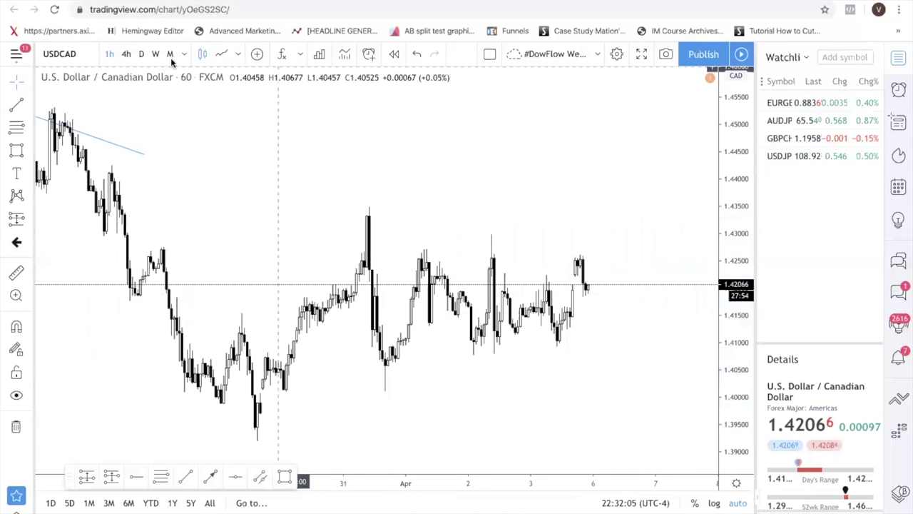
left_click(126, 55)
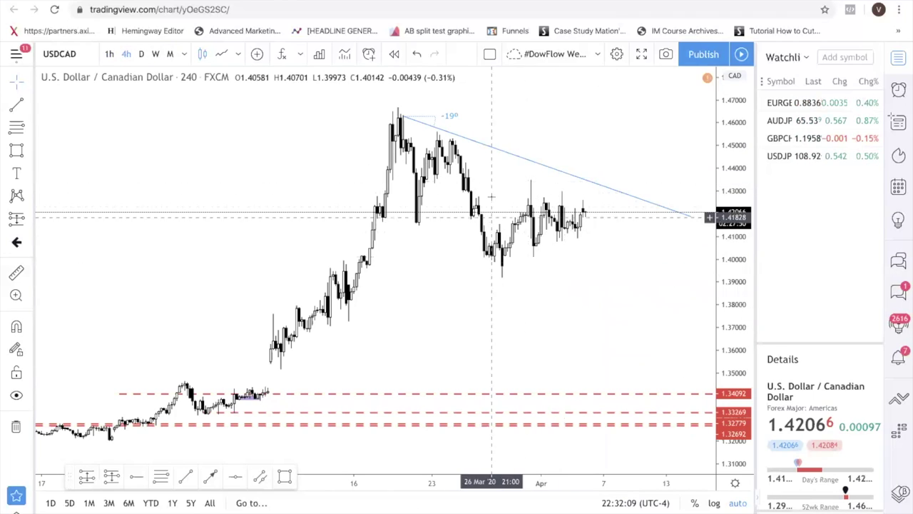
right_click(533, 121)
left_click(599, 366)
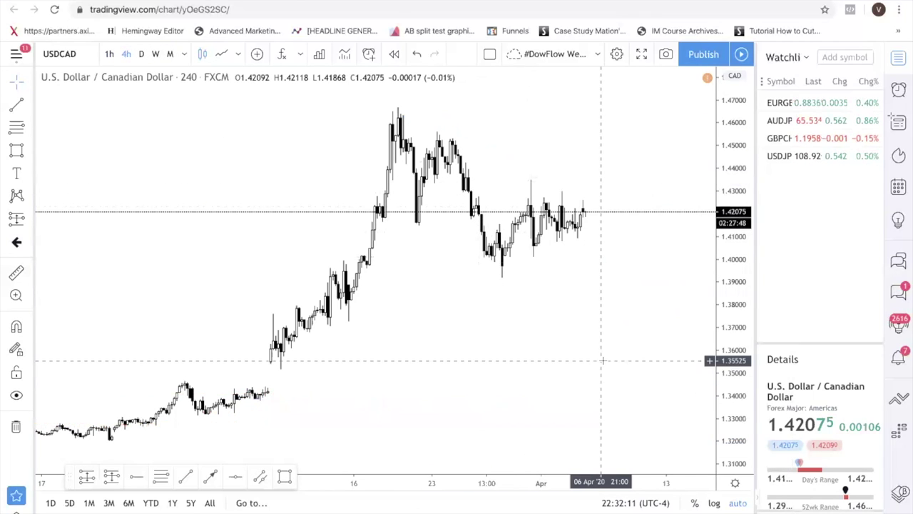
Switch USDCAD to the daily timeframe and place horizontal rays at the recent highs, at about 1.43484 and 1.42717.
scroll(603, 360, "up", 2)
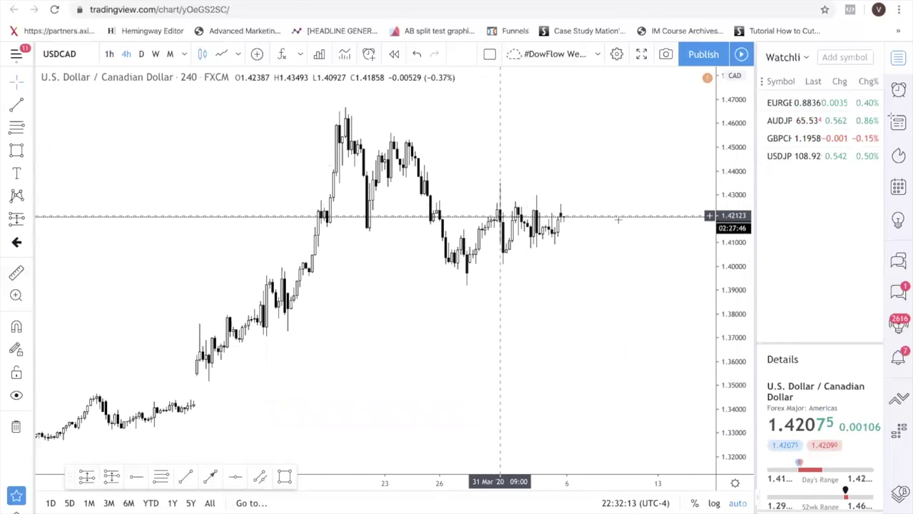
left_click(142, 54)
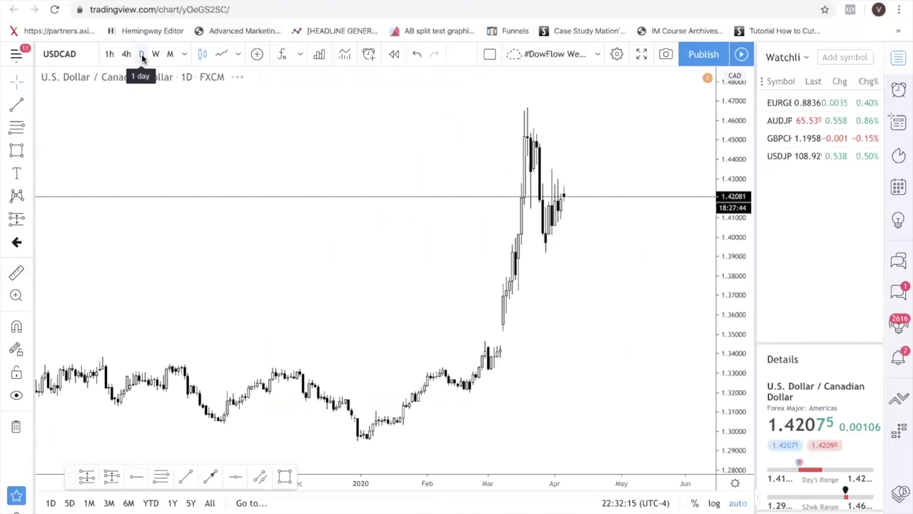
scroll(376, 168, "up", 5)
left_click_drag(375, 168, 506, 236)
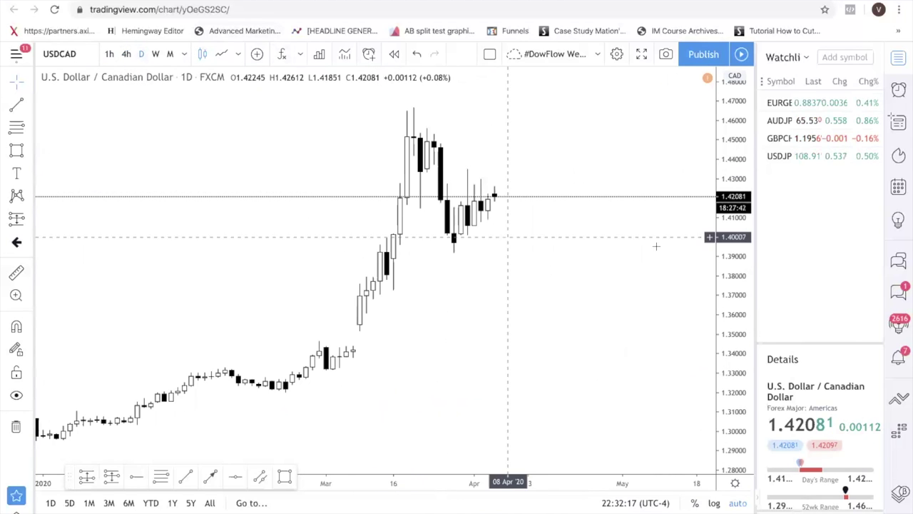
left_click_drag(720, 196, 720, 339)
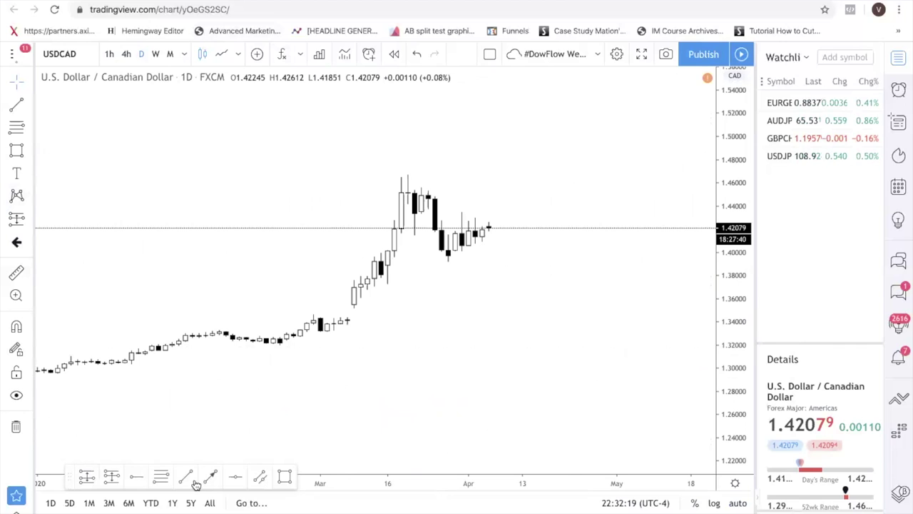
left_click(137, 477)
left_click(462, 211)
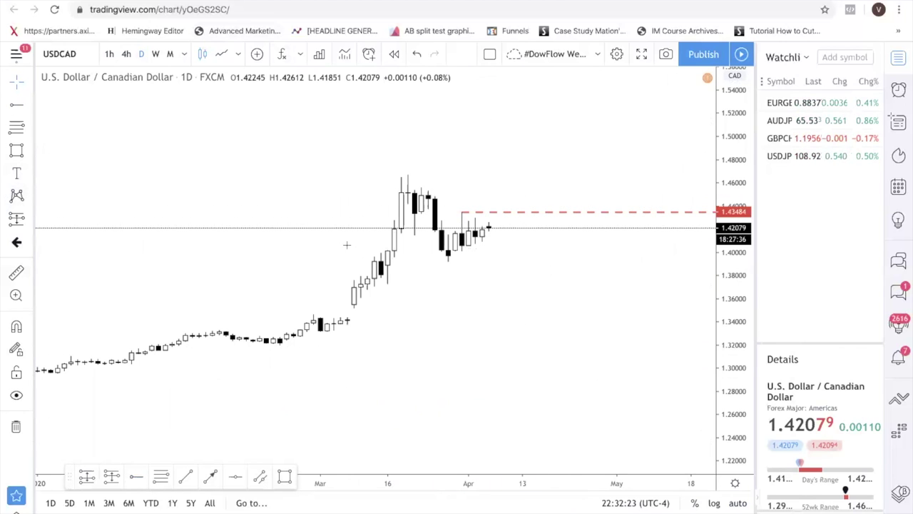
left_click(132, 478)
left_click(441, 221)
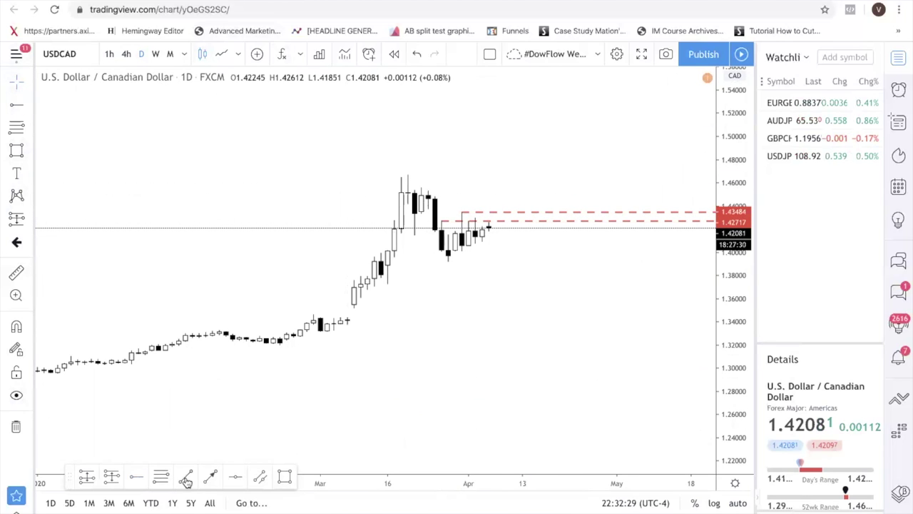
Draw a rising trend line from about 1.39213 to 1.47372 and place a horizontal ray at about 1.41458.
left_click(443, 260)
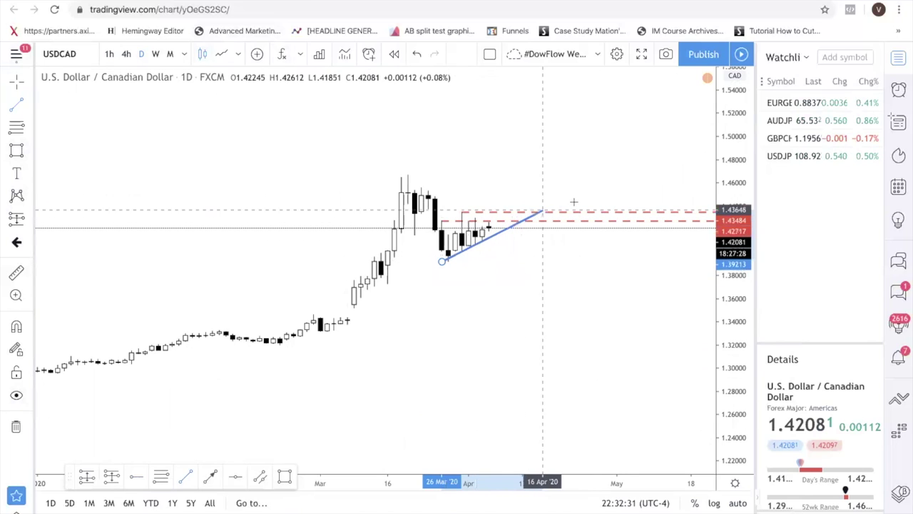
left_click(577, 155)
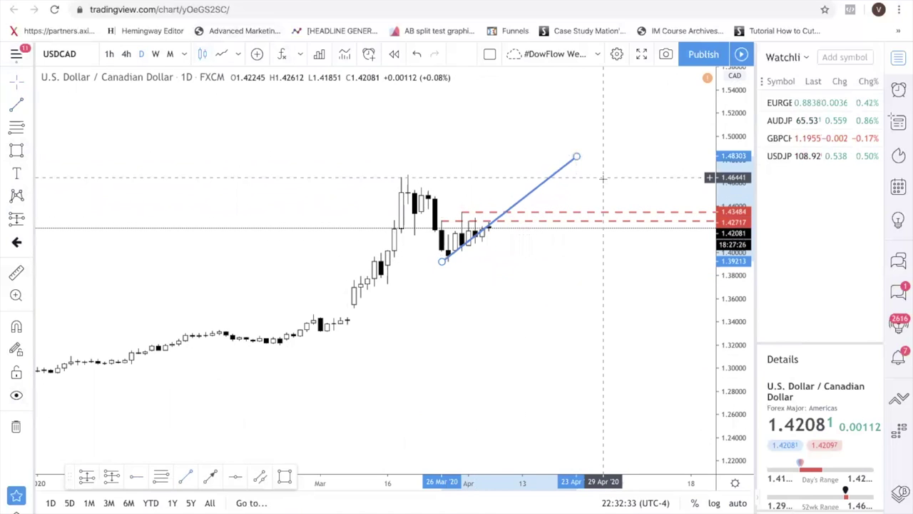
left_click_drag(579, 155, 616, 168)
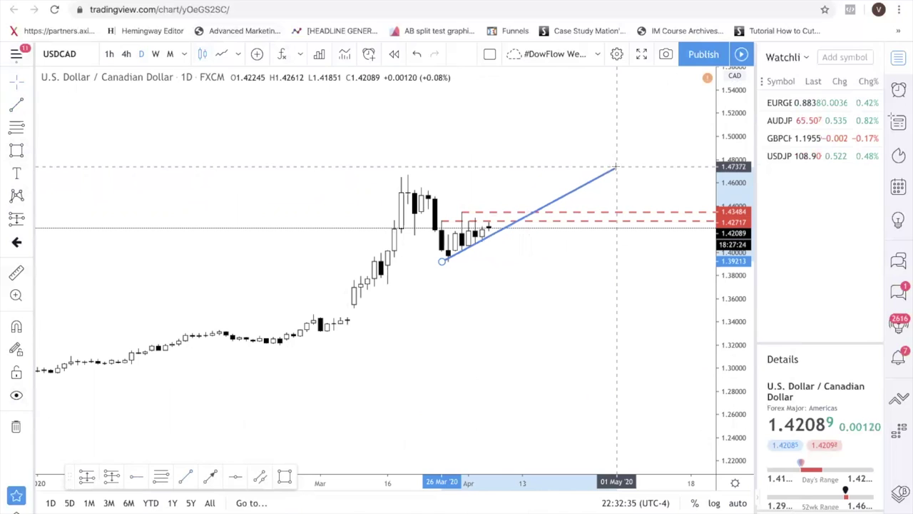
left_click(536, 134)
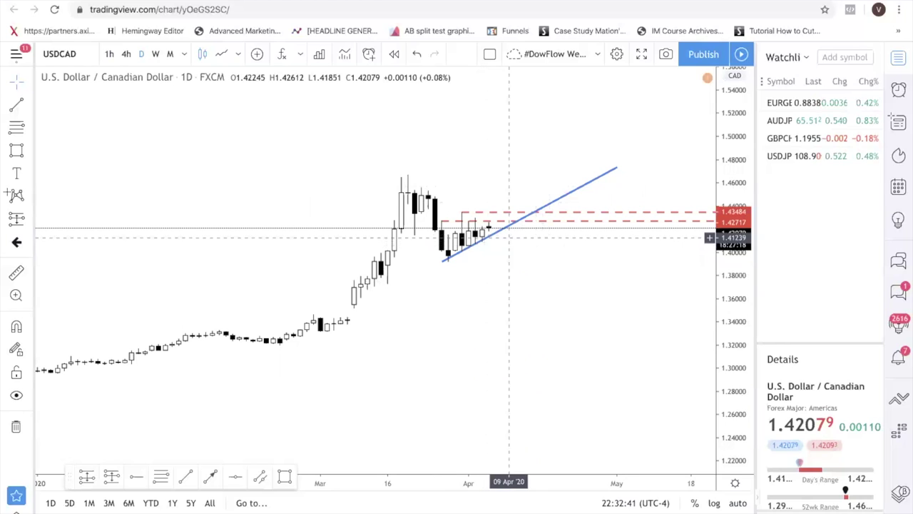
left_click(136, 474)
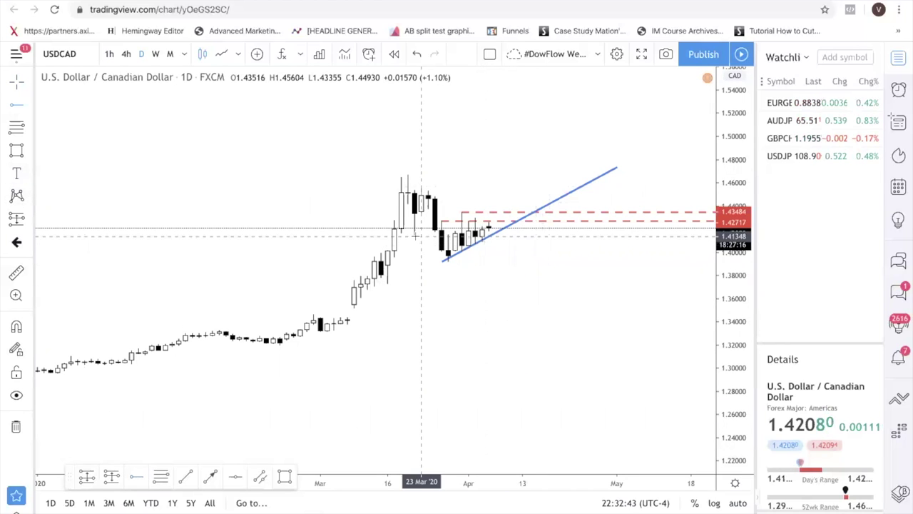
left_click(414, 234)
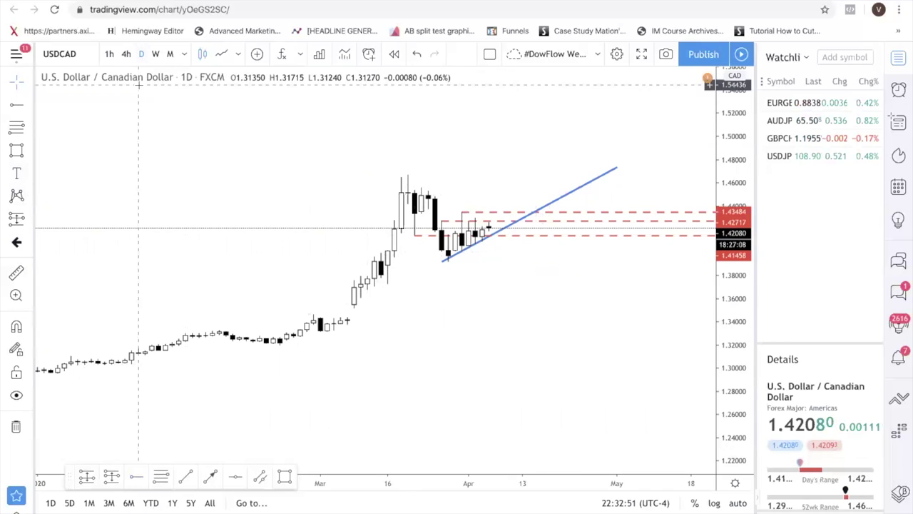
Recheck the Forex Factory calendar, sketch one upward and one downward projection line from the latest USDCAD candle, and delete both.
key("ctrl+Tab")
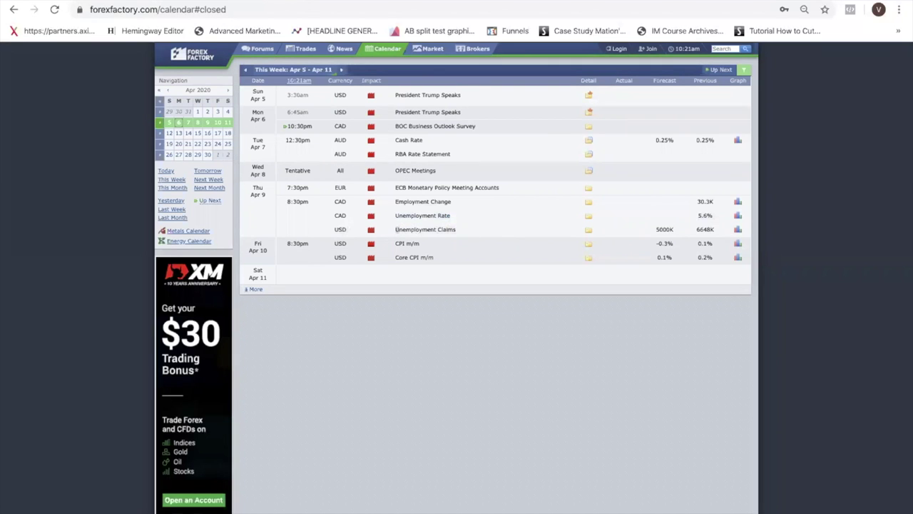
key("ctrl+shift+Tab")
left_click(29, 107)
left_click(64, 105)
left_click(496, 227)
left_click(522, 129)
left_click(16, 104)
left_click(498, 232)
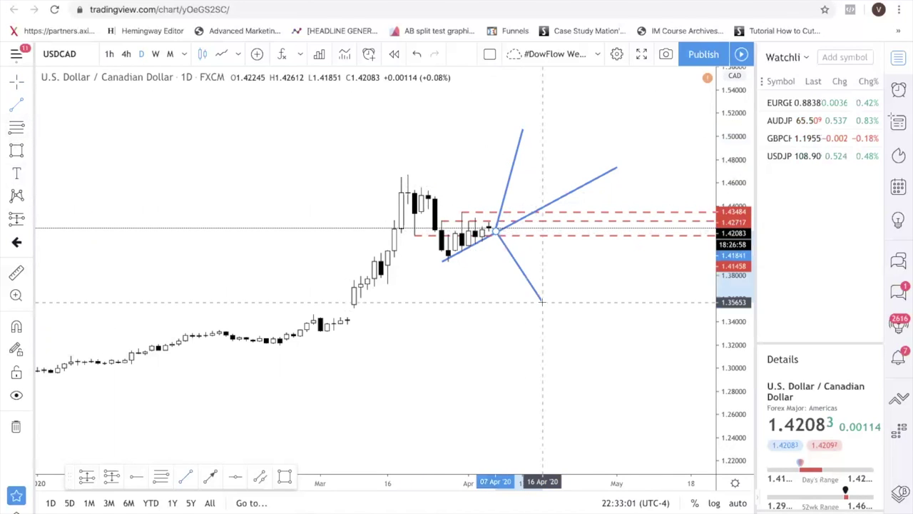
scroll(542, 305, "down", 3)
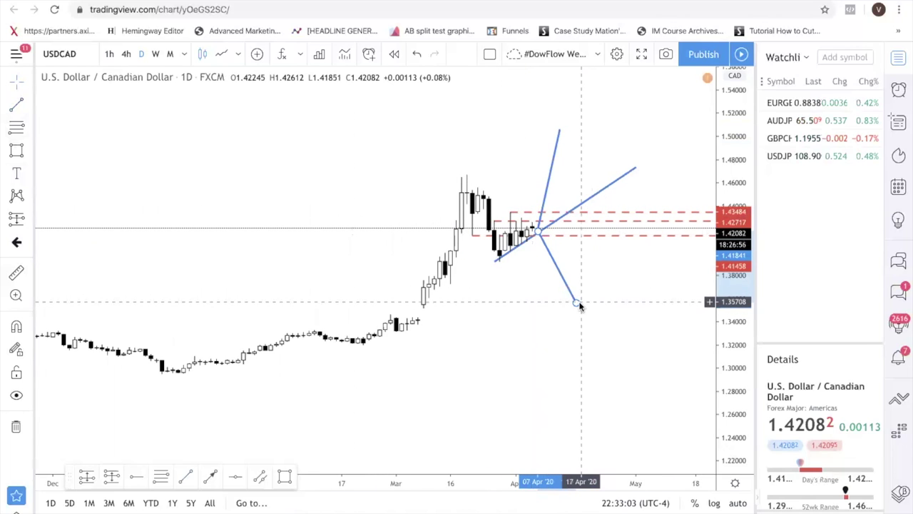
key("Escape")
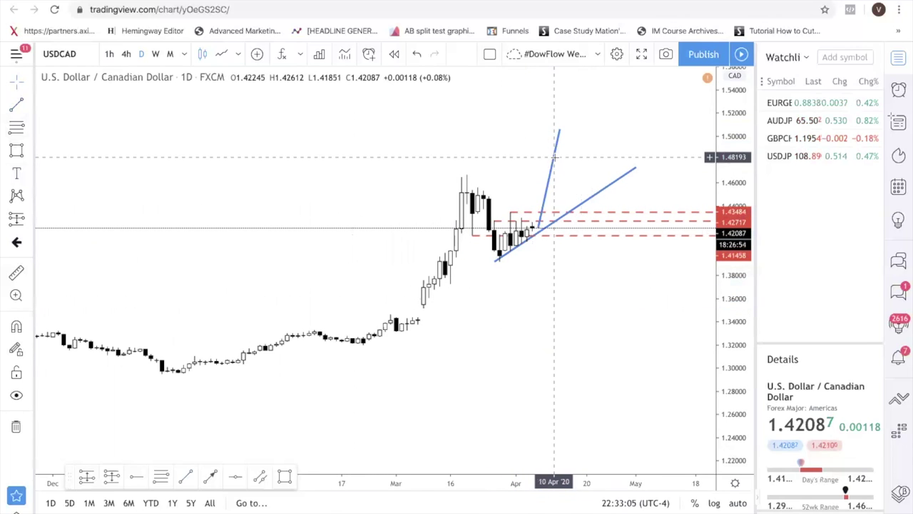
key("Delete")
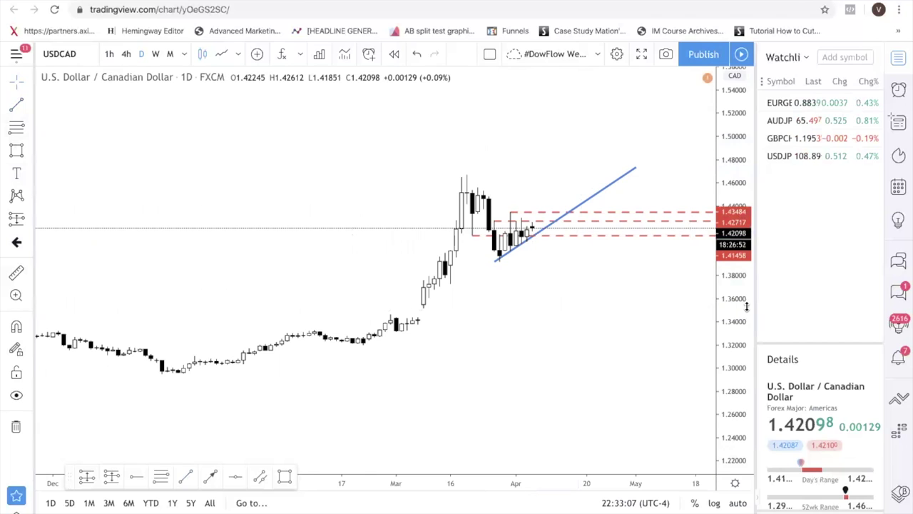
Mark the February swing high at about 1.32975–1.33539 and the following swing low at about 1.31343–1.32284 with rectangles.
left_click_drag(746, 306, 746, 193)
left_click_drag(582, 346, 596, 302)
left_click_drag(742, 297, 742, 250)
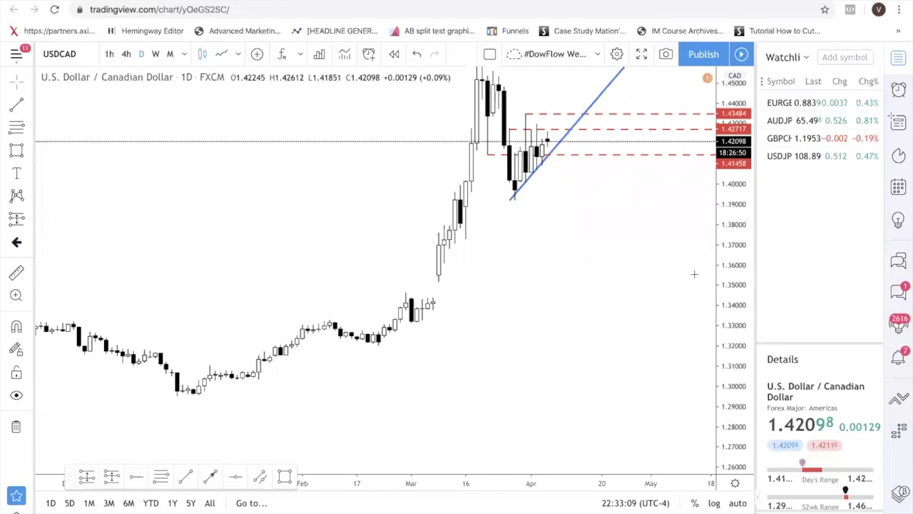
left_click_drag(681, 305, 672, 332)
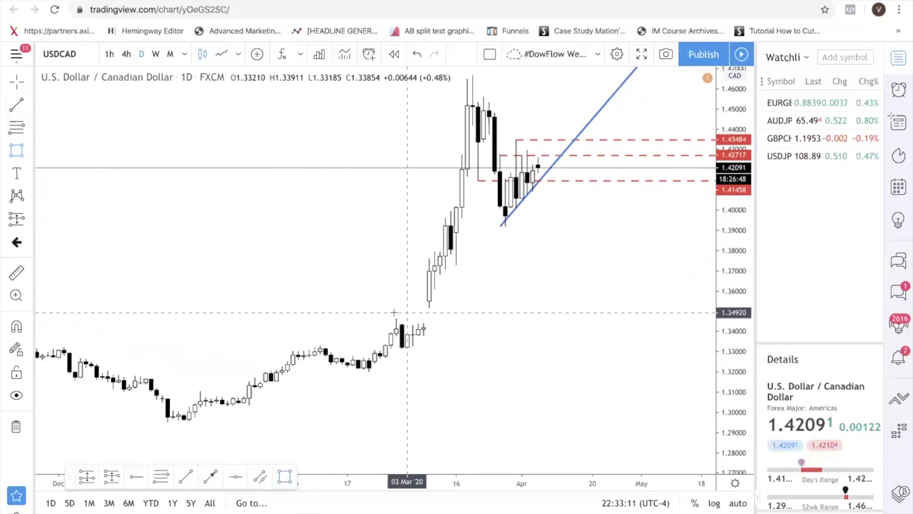
left_click(303, 342)
left_click(332, 352)
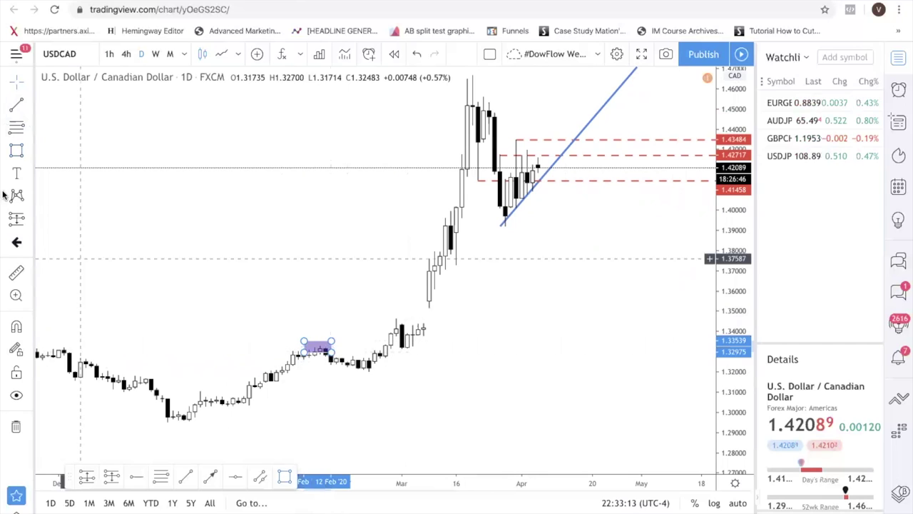
left_click(353, 366)
left_click(391, 385)
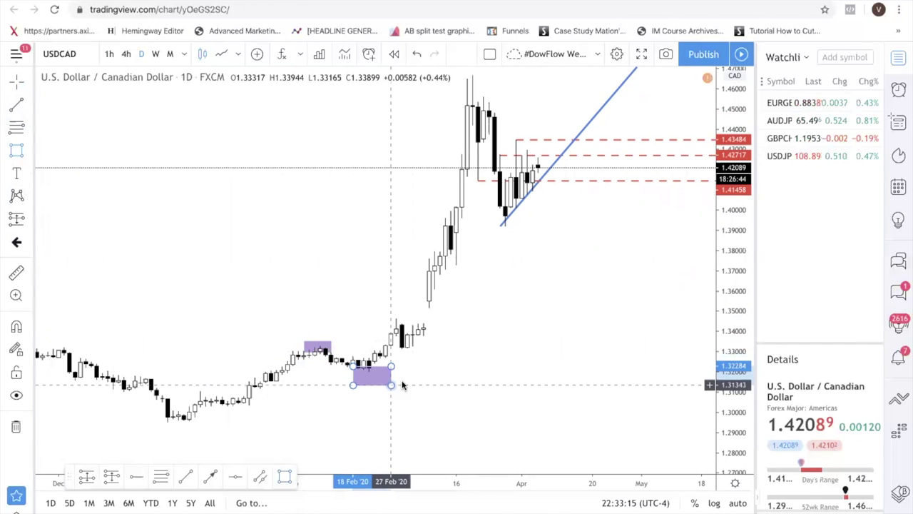
Mark the late-February swing high and the early-March low at about 1.32849–1.33257 with rectangles.
left_click(462, 375)
left_click(16, 150)
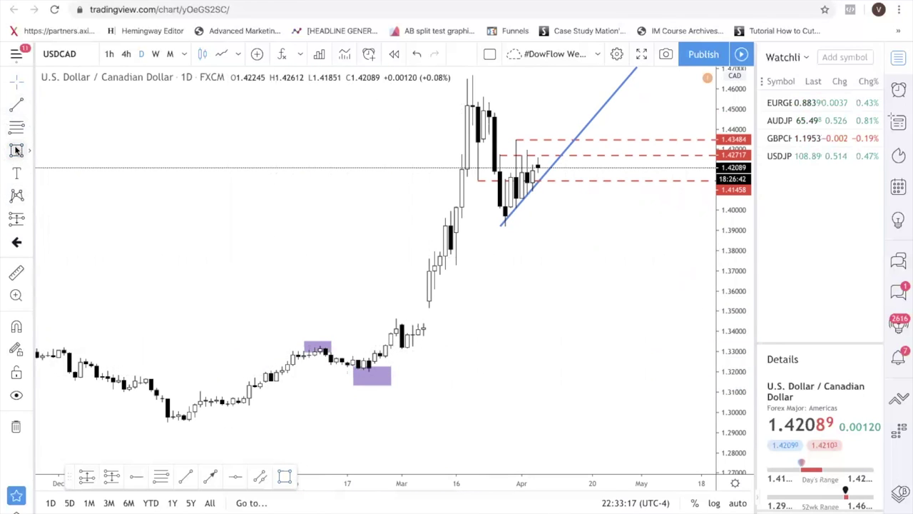
left_click_drag(385, 311, 408, 325)
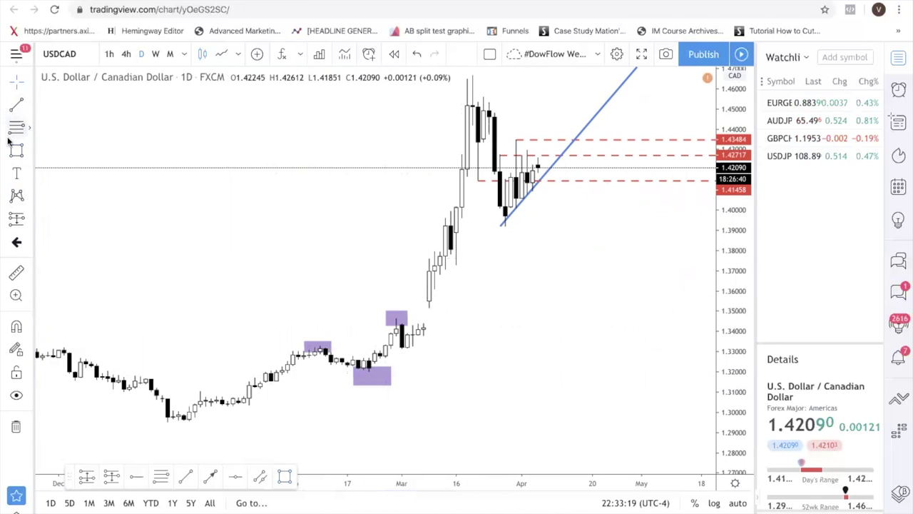
left_click(29, 150)
left_click(57, 176)
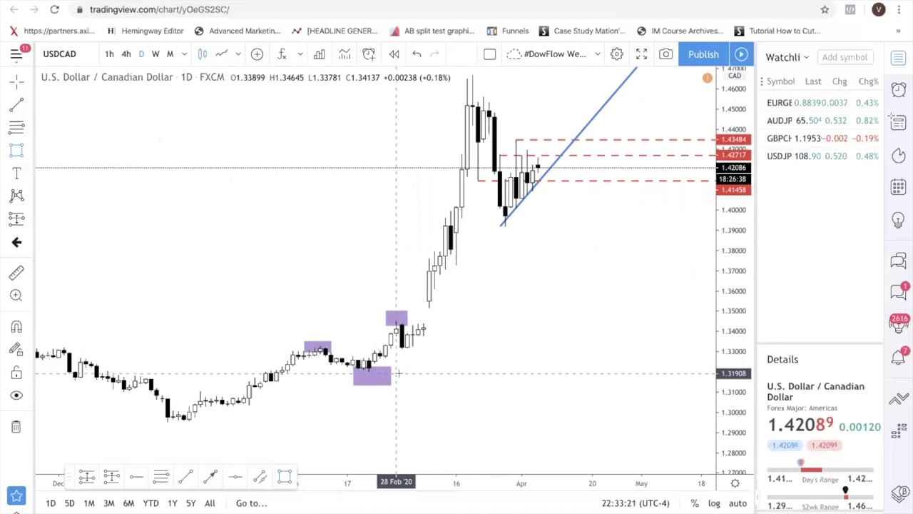
left_click_drag(402, 346, 430, 355)
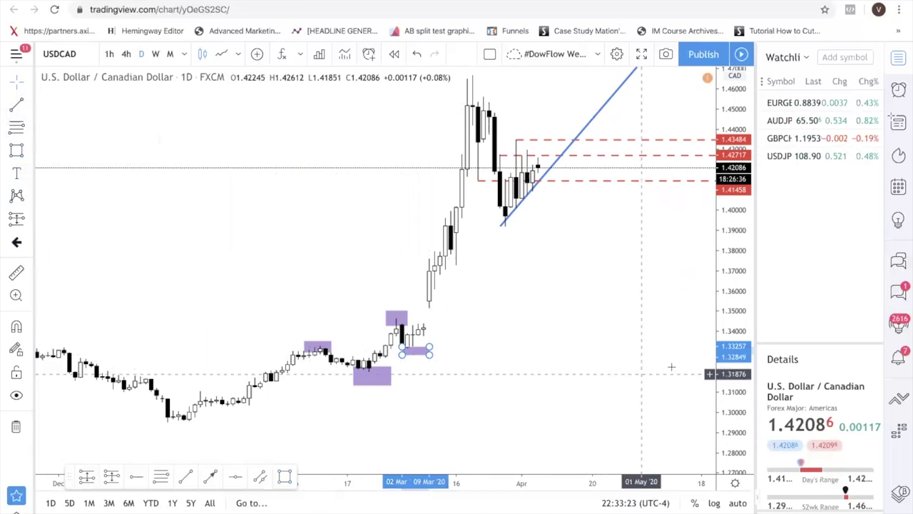
Delete the four rectangles marking the February and March swing highs and lows.
left_click_drag(745, 255, 718, 395)
left_click(385, 326)
scroll(385, 326, "right", 1)
key("BackSpace")
left_click(387, 316)
key("BackSpace")
left_click(310, 312)
key("BackSpace")
left_click(383, 298)
key("BackSpace")
Draw a narrow rectangle beside the latest candle as a projected rise from about 1.42220 to 1.44529.
left_click_drag(739, 271, 735, 182)
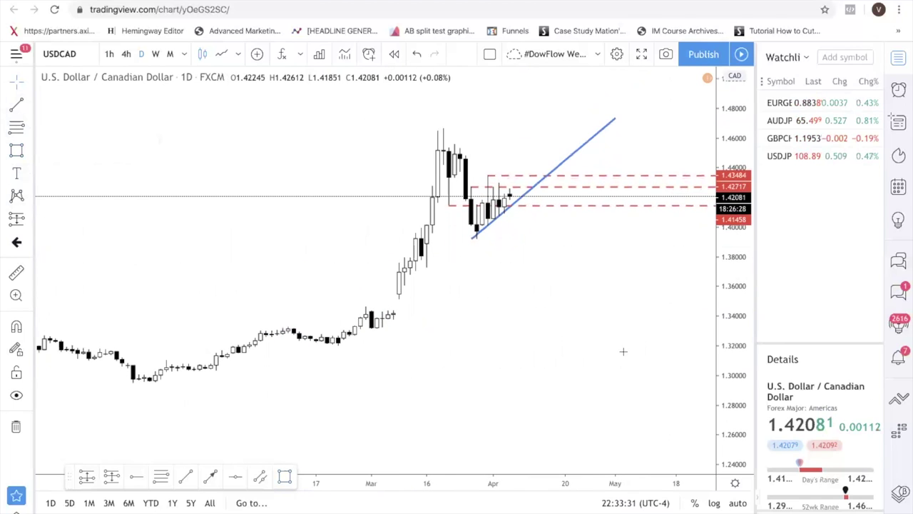
left_click_drag(622, 356, 623, 409)
left_click(19, 151)
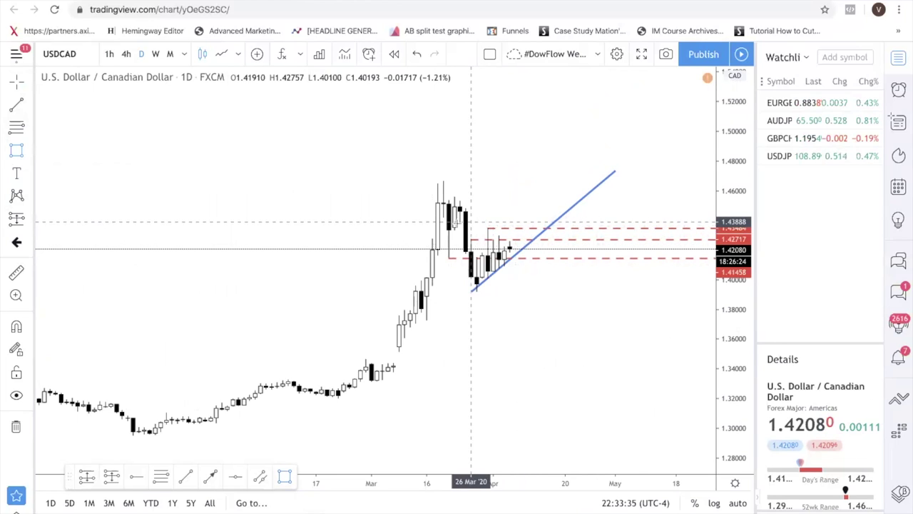
left_click(515, 247)
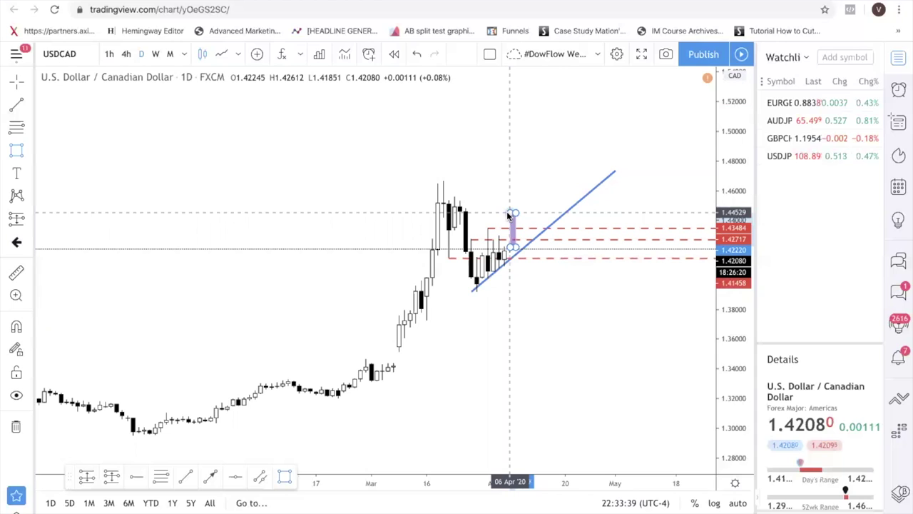
left_click(507, 211)
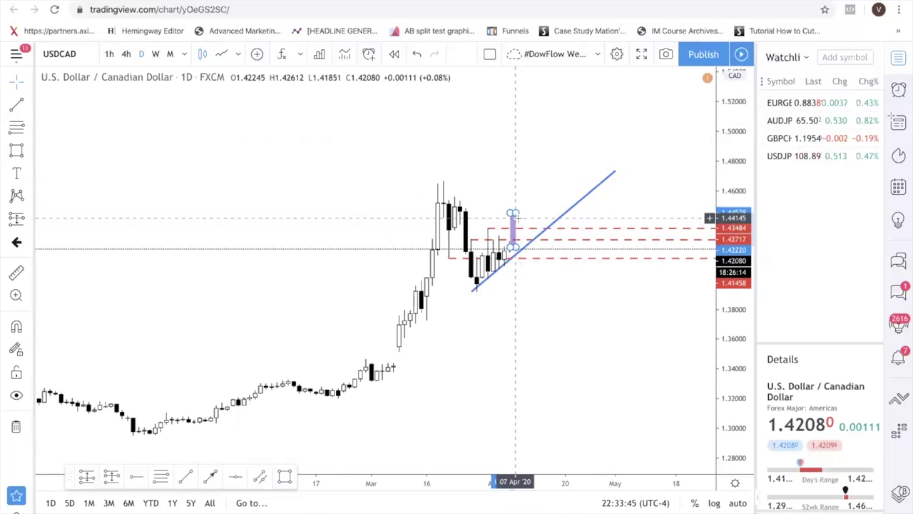
Remove the projected-rise rectangle from the USDCAD chart and load USDJPY instead.
type("\\")
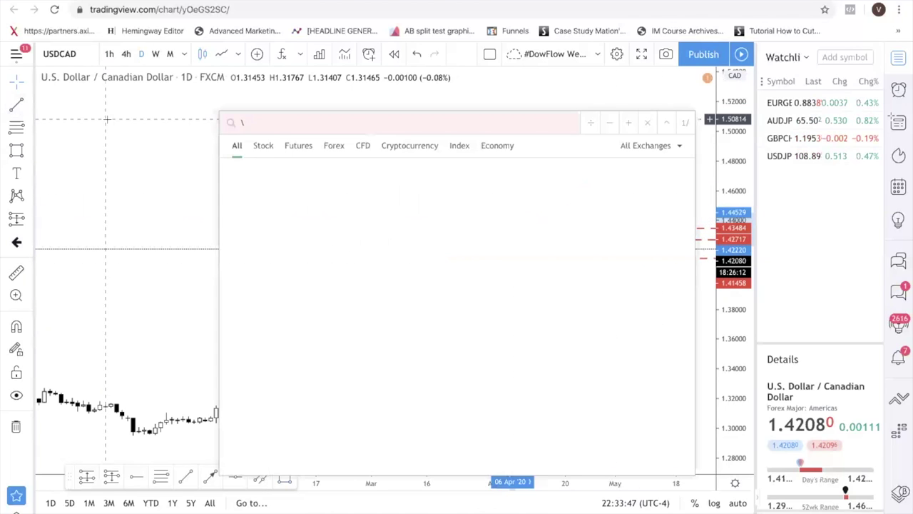
key("Escape")
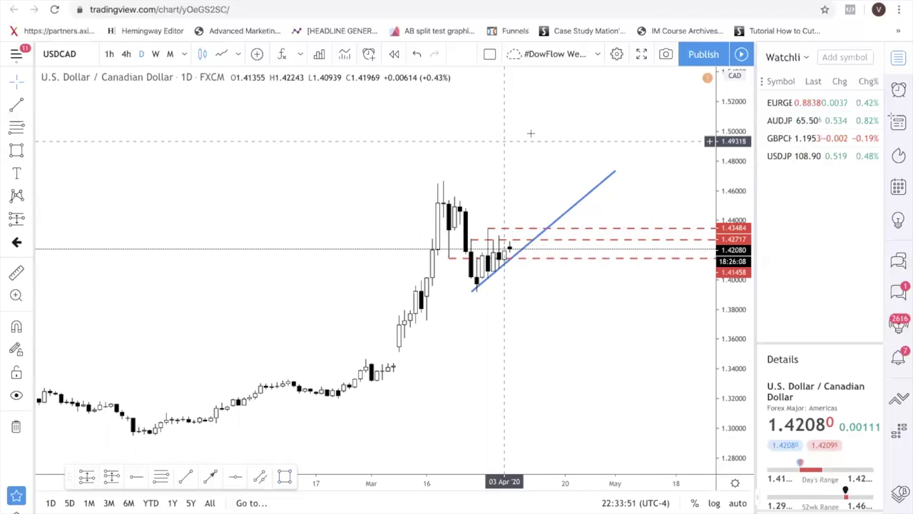
type("USDK")
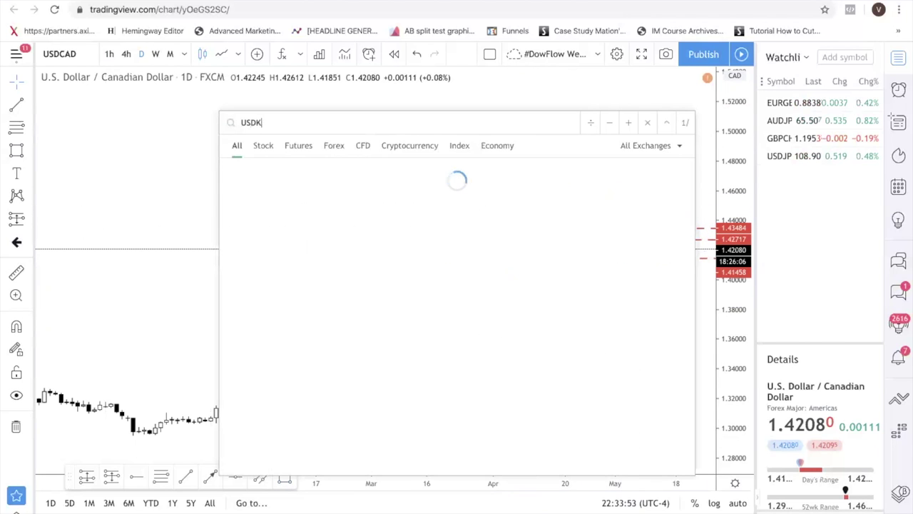
type("P")
key("BackSpace")
key("BackSpace")
type("JPY")
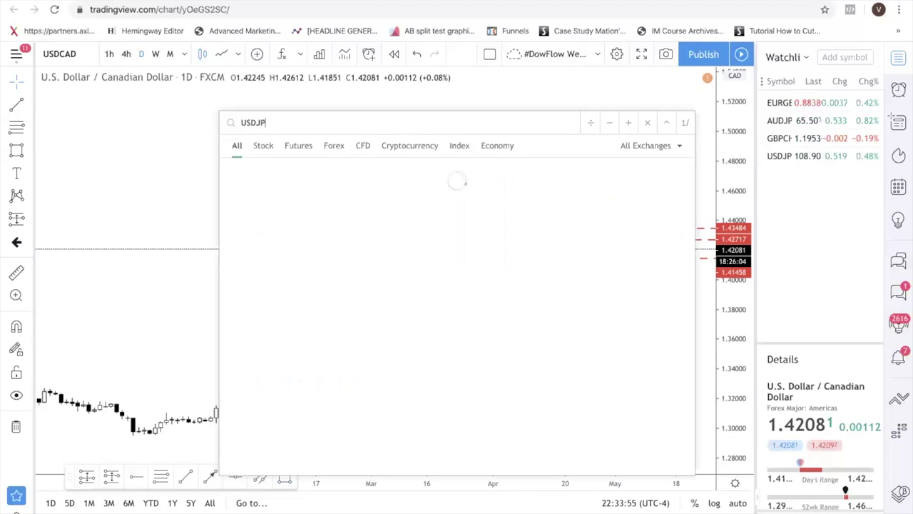
key("Return")
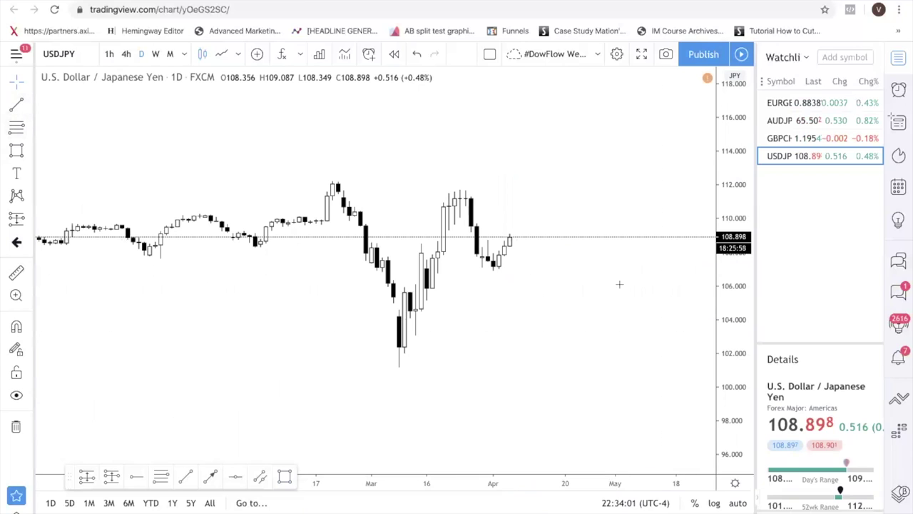
Draw a horizontal ray from the 30 March swing high and refine it on the 4-hour chart to about 108.728.
left_click(136, 476)
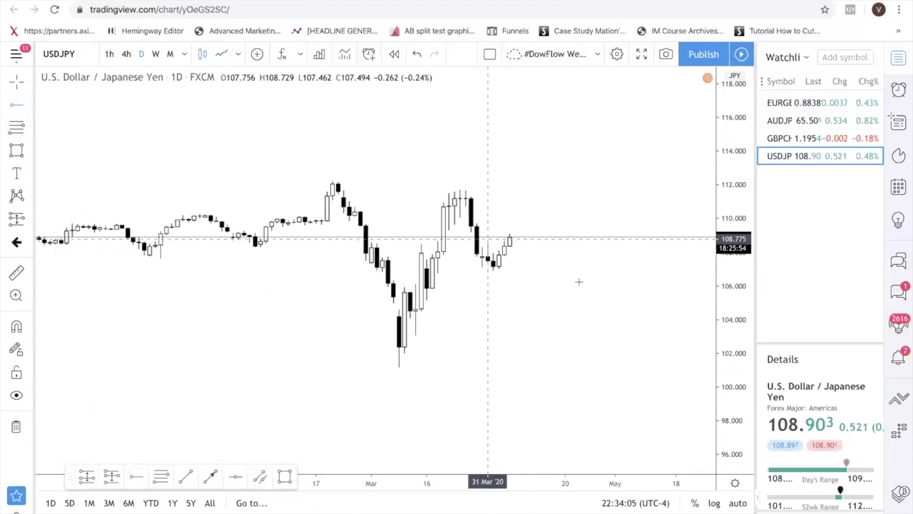
left_click(488, 239)
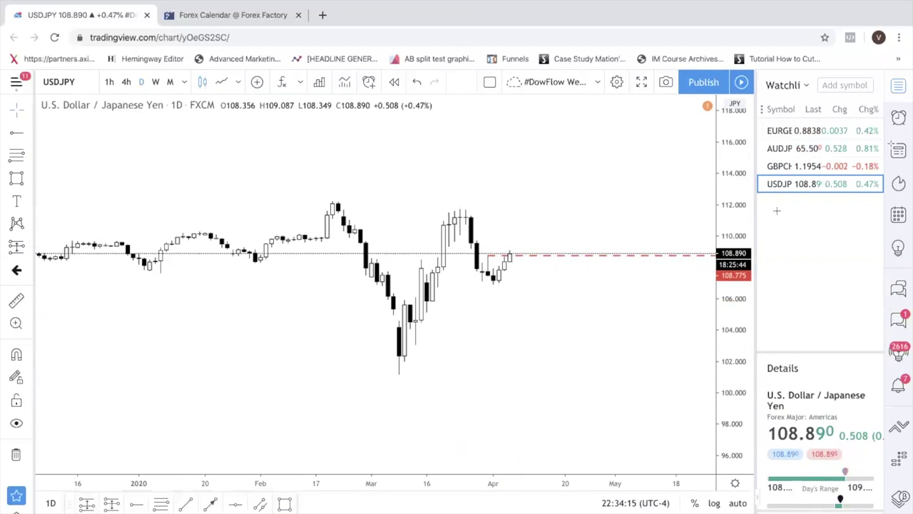
left_click(122, 57)
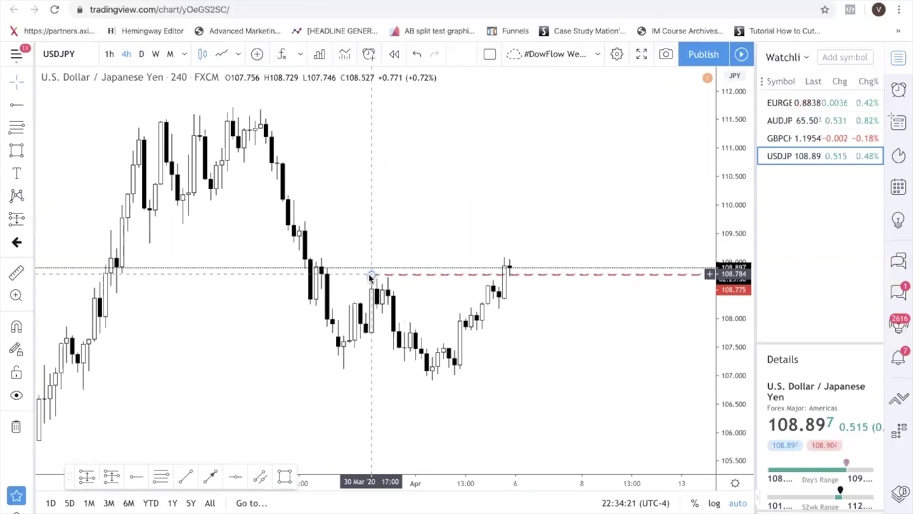
left_click_drag(371, 274, 366, 277)
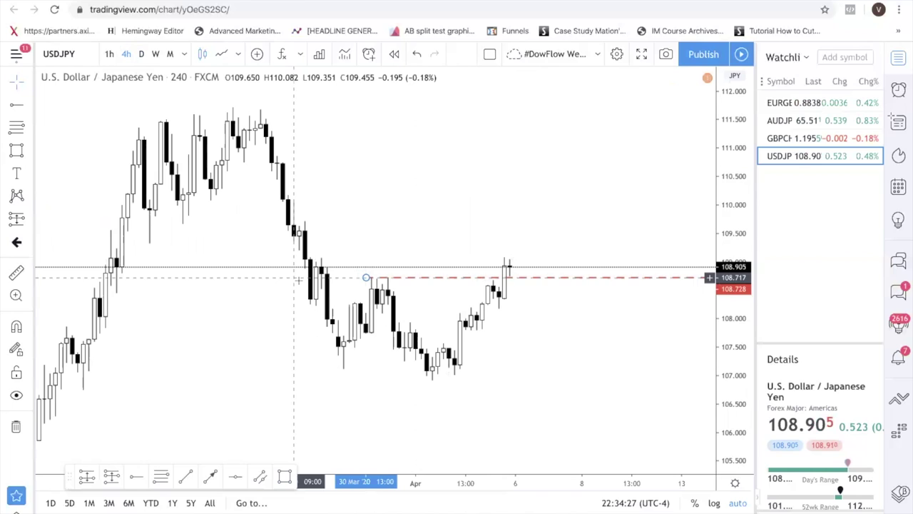
left_click(17, 150)
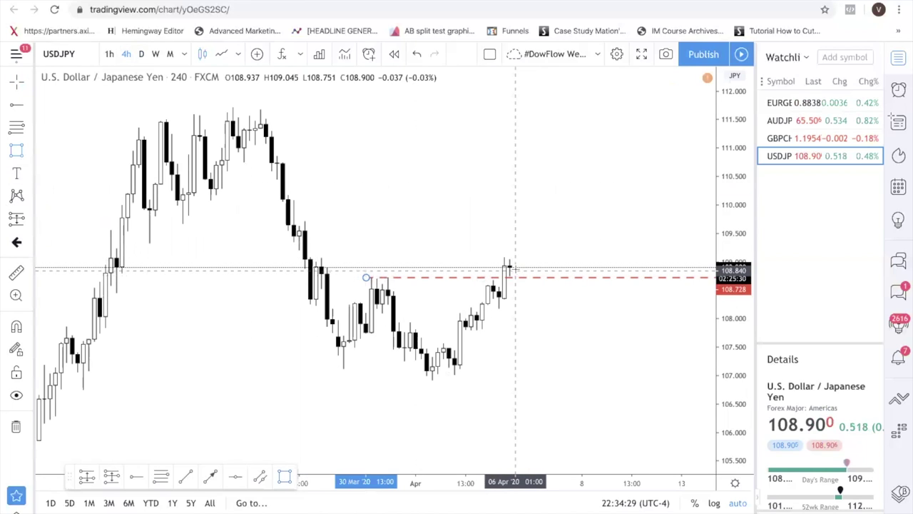
left_click(510, 267)
left_click(522, 323)
key("Escape")
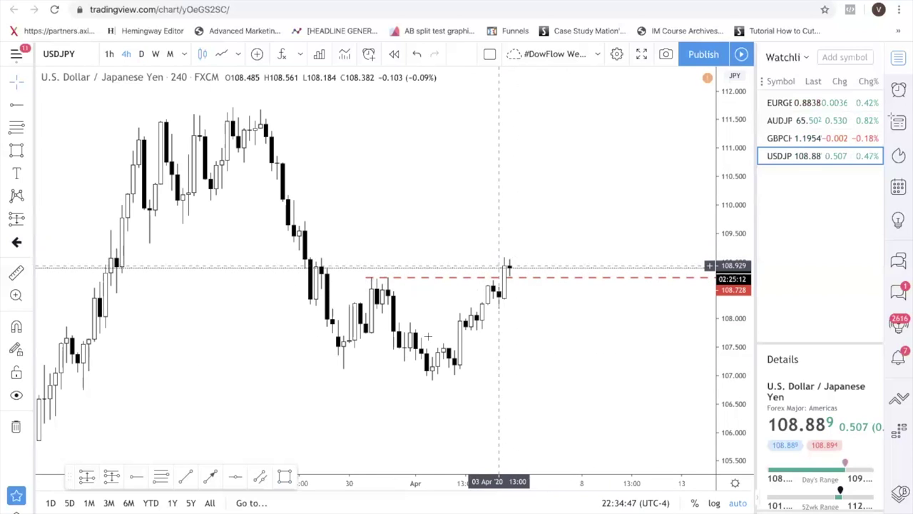
left_click(16, 149)
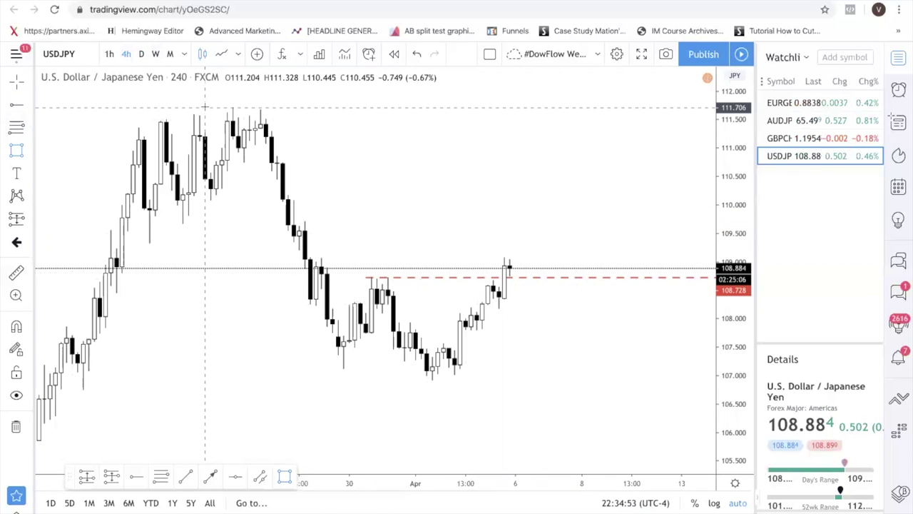
Return to the daily timeframe and draw a horizontal ray across the late-March candle tops at about 111.223.
left_click(140, 54)
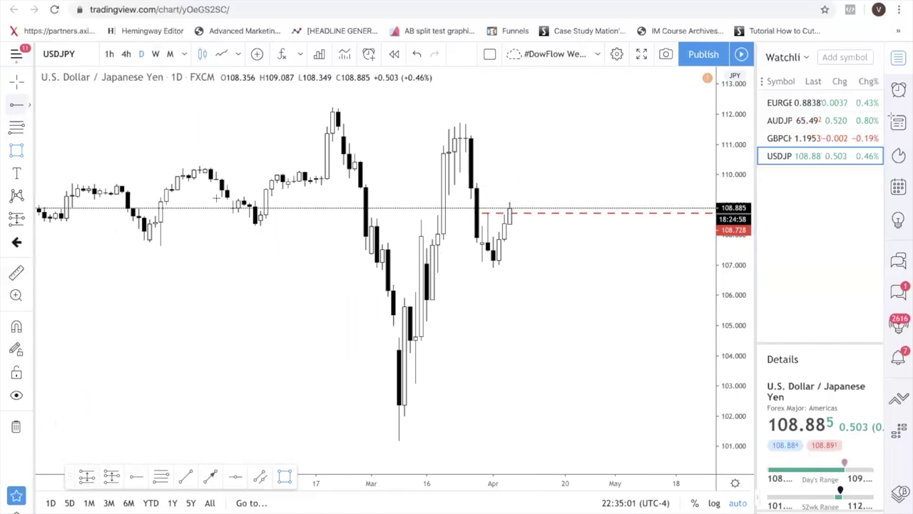
left_click(444, 137)
scroll(336, 166, "down", 3)
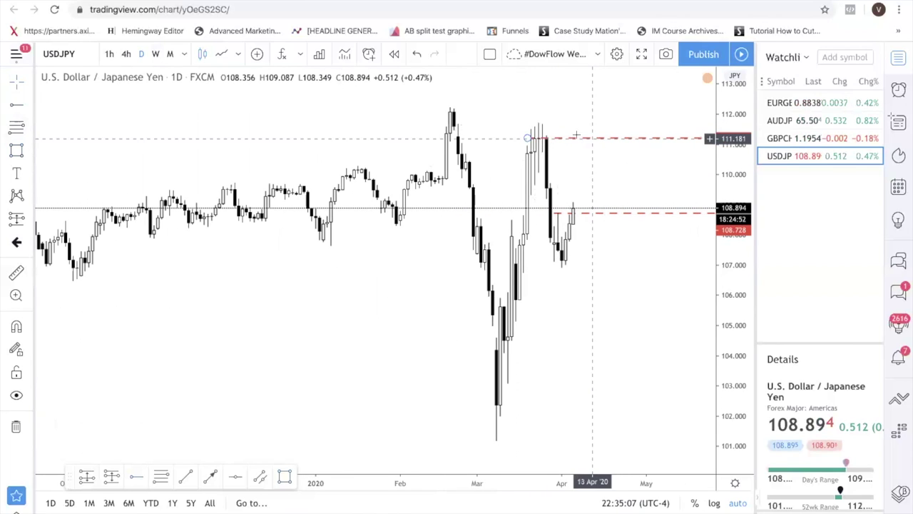
Draw a horizontal ray from late January at about 110.003 and a zone rectangle at about 109.982–110.235 from 13 January to 7 May.
left_click(16, 105)
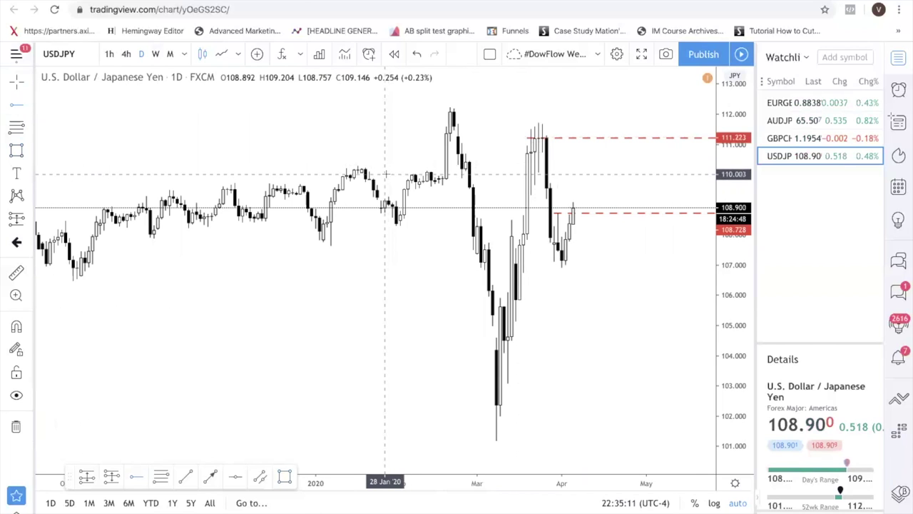
left_click(385, 174)
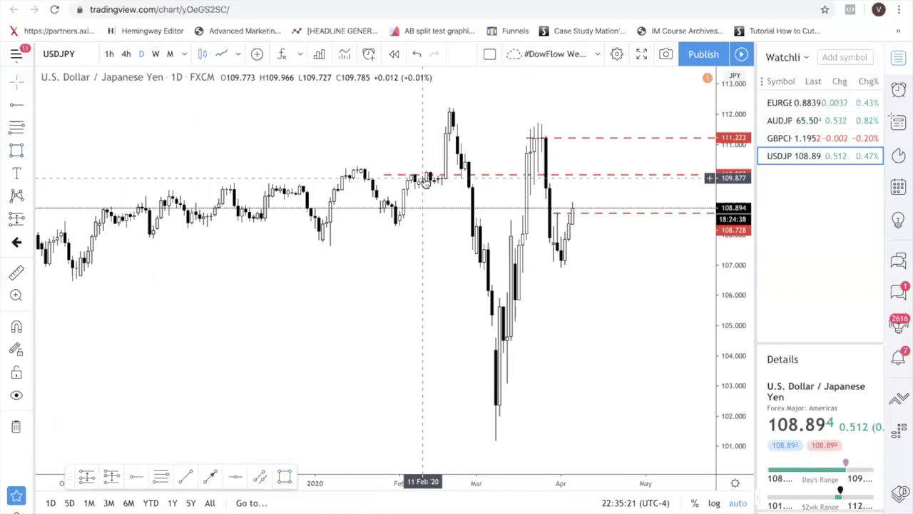
left_click(343, 170)
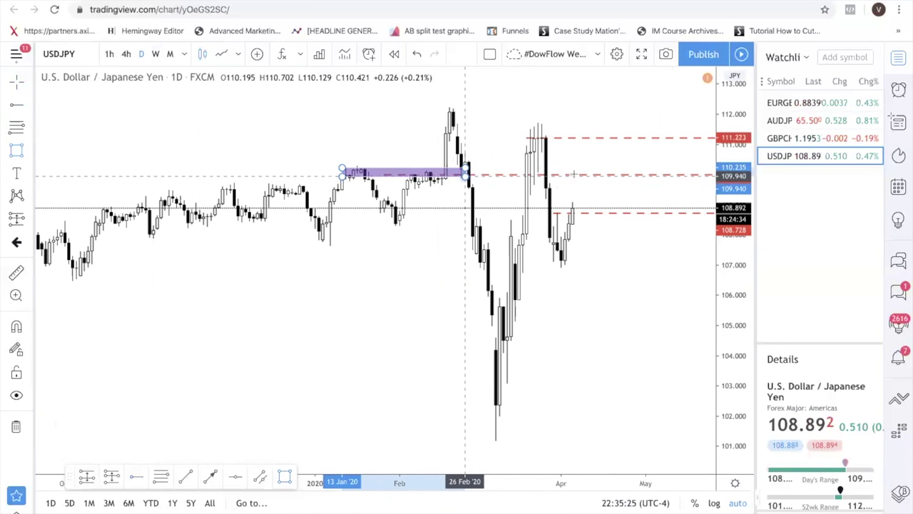
left_click(662, 174)
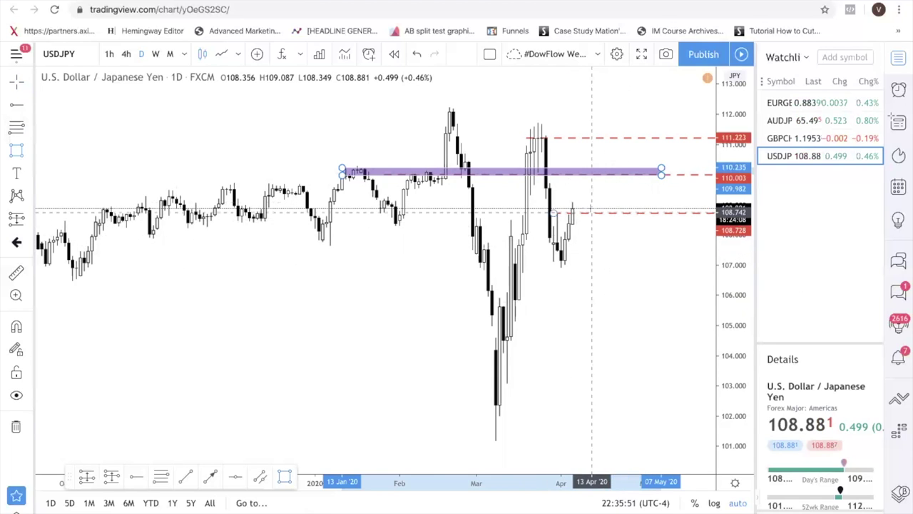
left_click_drag(574, 188, 619, 193)
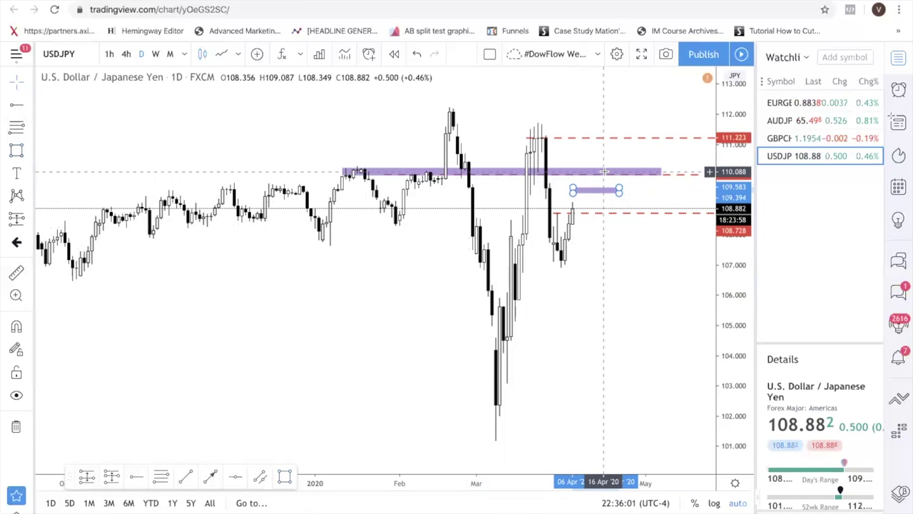
left_click_drag(619, 190, 642, 190)
key("Delete")
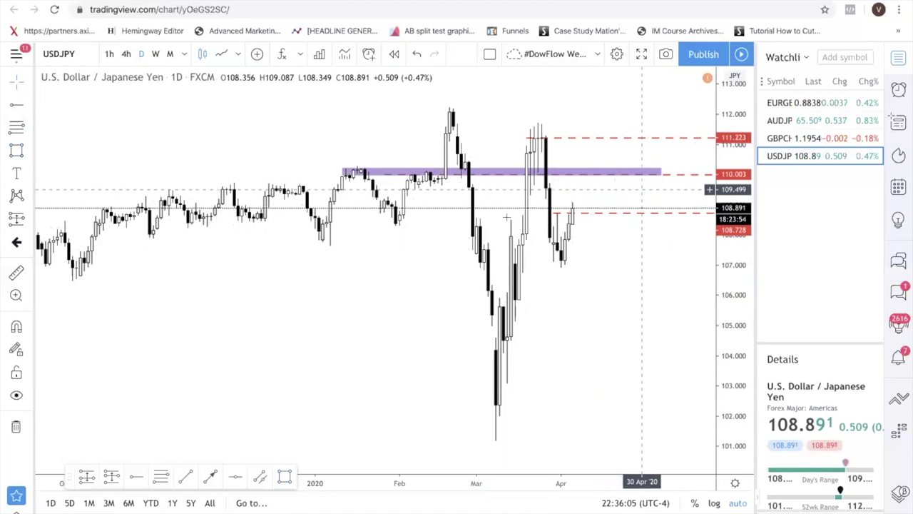
Switch USDJPY to the 4-hour timeframe and examine recent price action relative to the marked rays and zone.
left_click(126, 55)
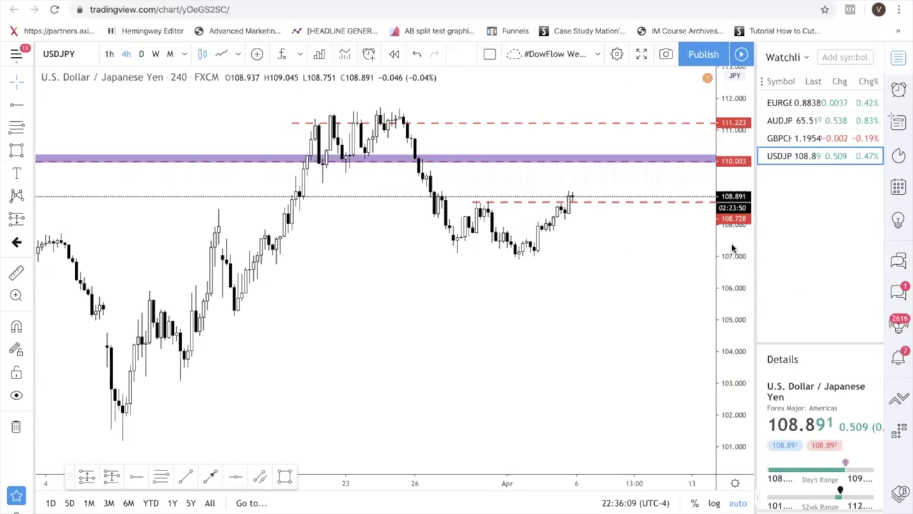
left_click_drag(740, 258, 599, 230)
left_click_drag(600, 247, 598, 264)
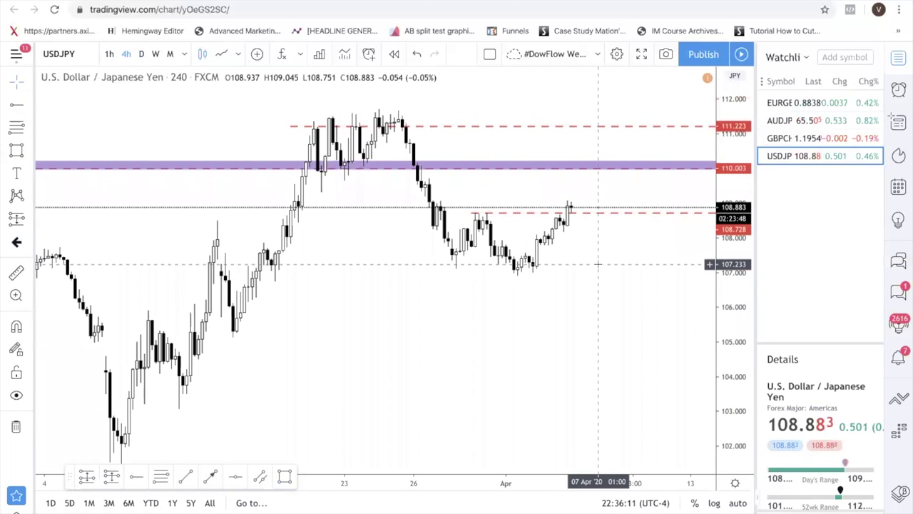
scroll(599, 264, "down", 3)
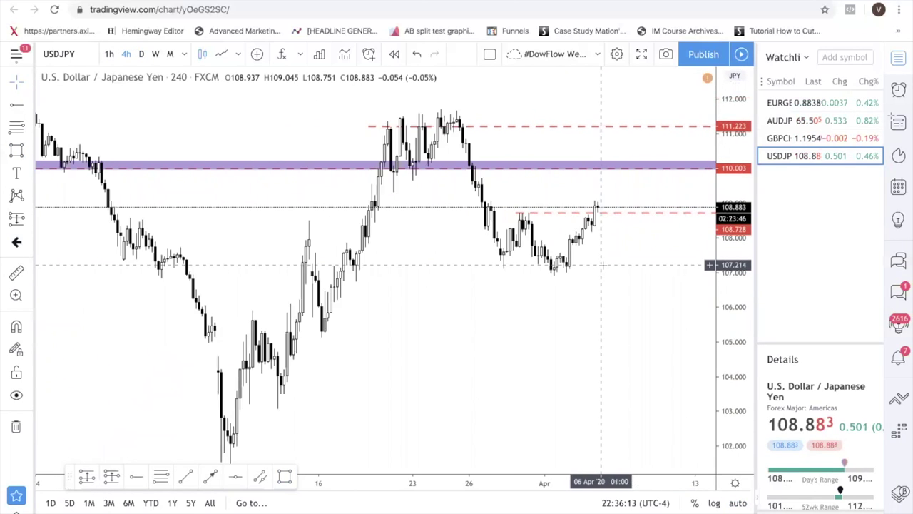
left_click_drag(736, 264, 725, 244)
left_click_drag(600, 276, 598, 275)
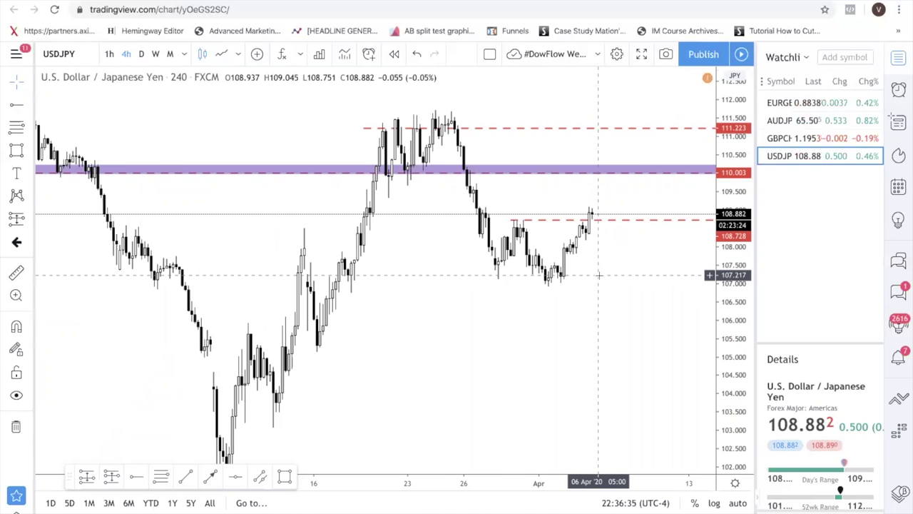
left_click_drag(726, 245, 731, 269)
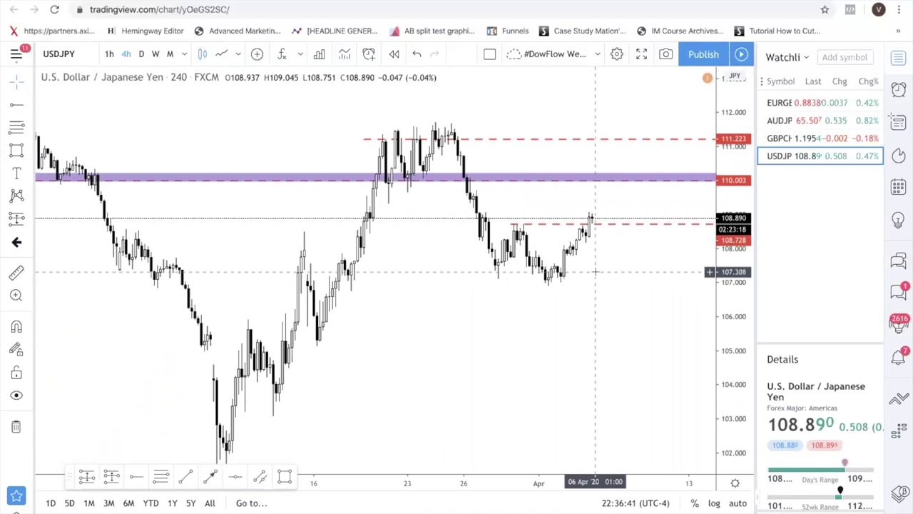
scroll(596, 271, "up", 2)
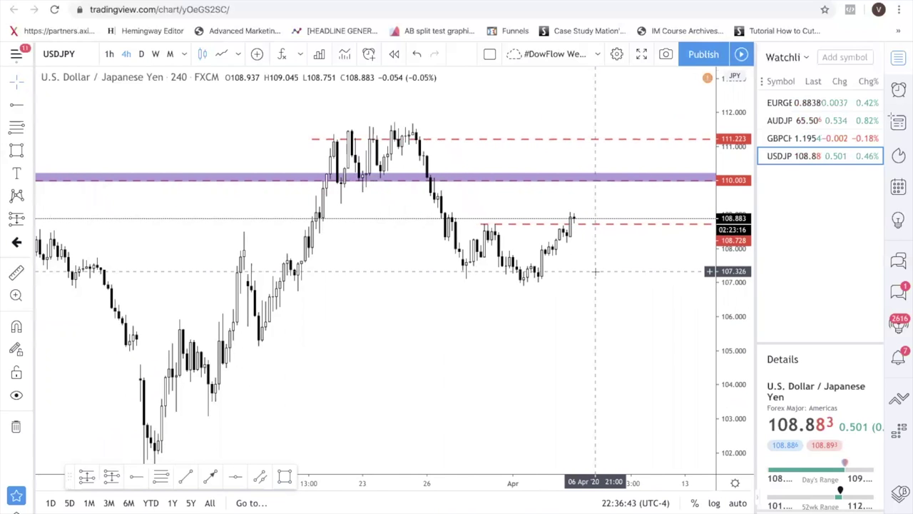